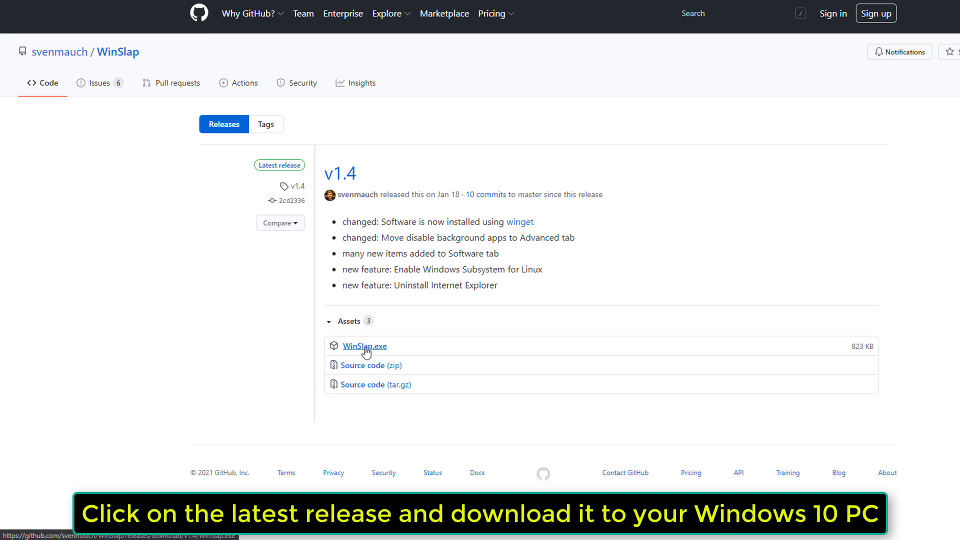
- Download WinSlap.exe from the v1.4 release assets and show the downloaded file in its folder
click(365, 347)
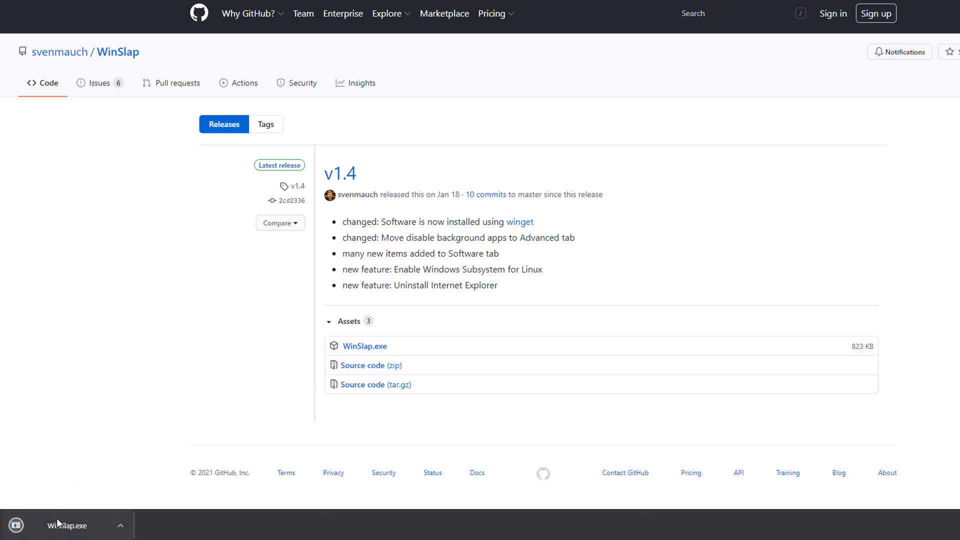
click(121, 525)
click(138, 487)
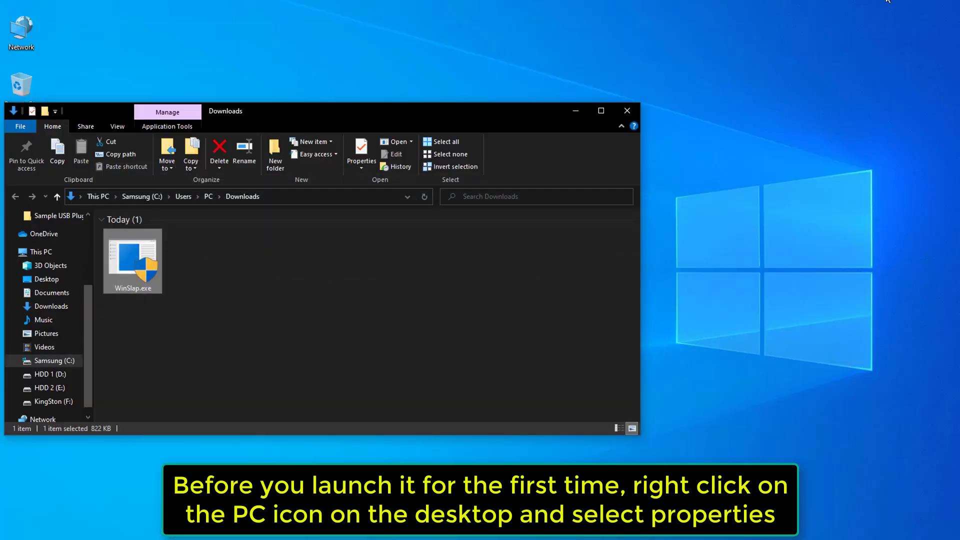
- Open the System Protection settings in the advanced system settings, starting from This PC's properties
drag(326, 120, 326, 165)
right_click(16, 22)
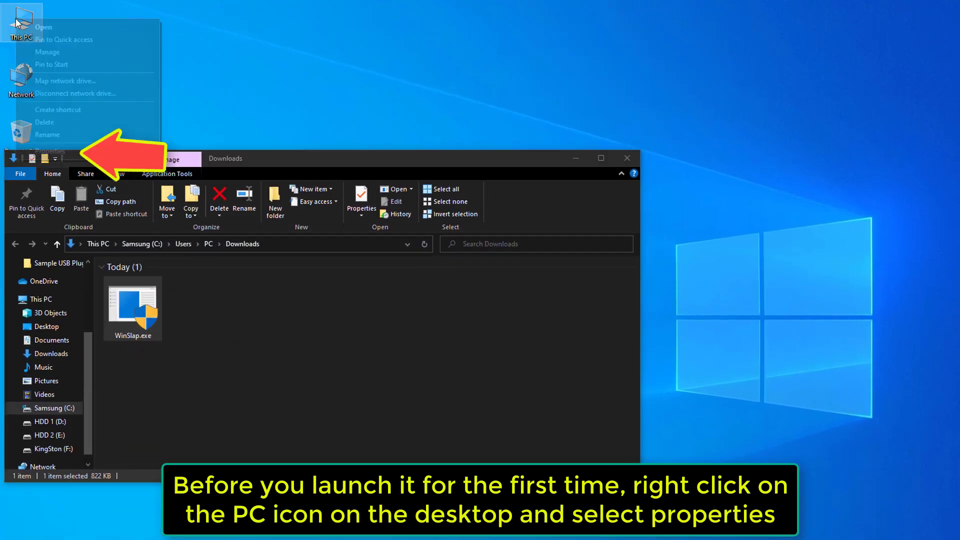
click(52, 151)
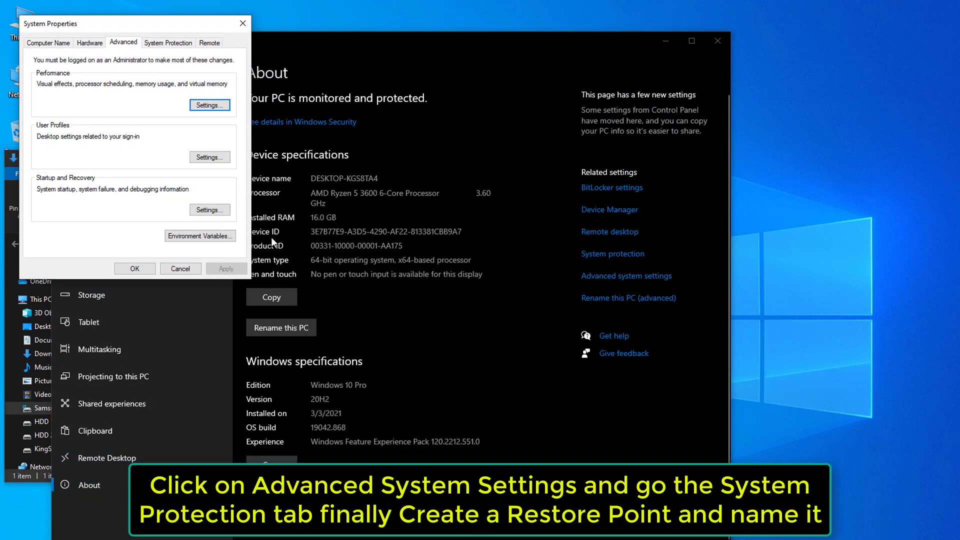
click(152, 44)
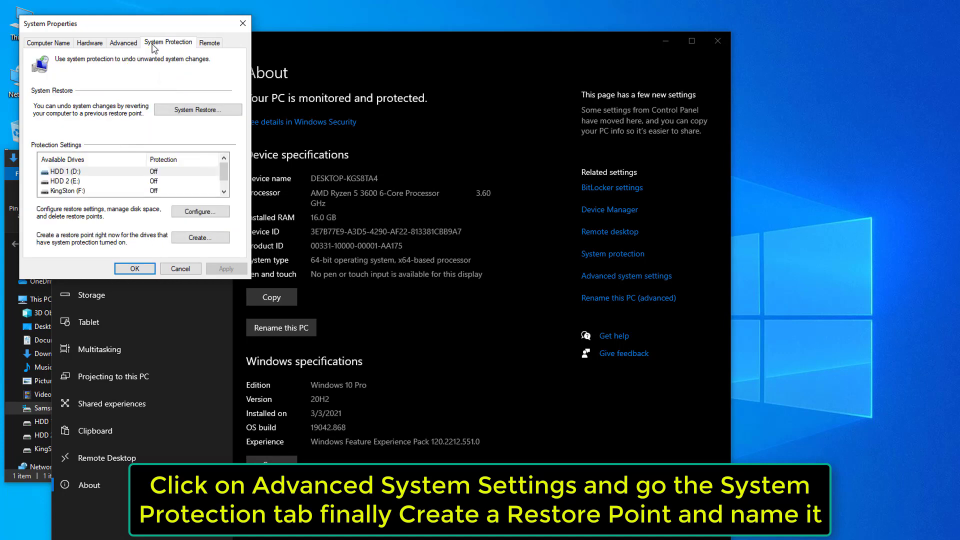
- Create a restore point described as "Restore Point WinSlap 2021" and close the System Properties and Settings windows
click(199, 238)
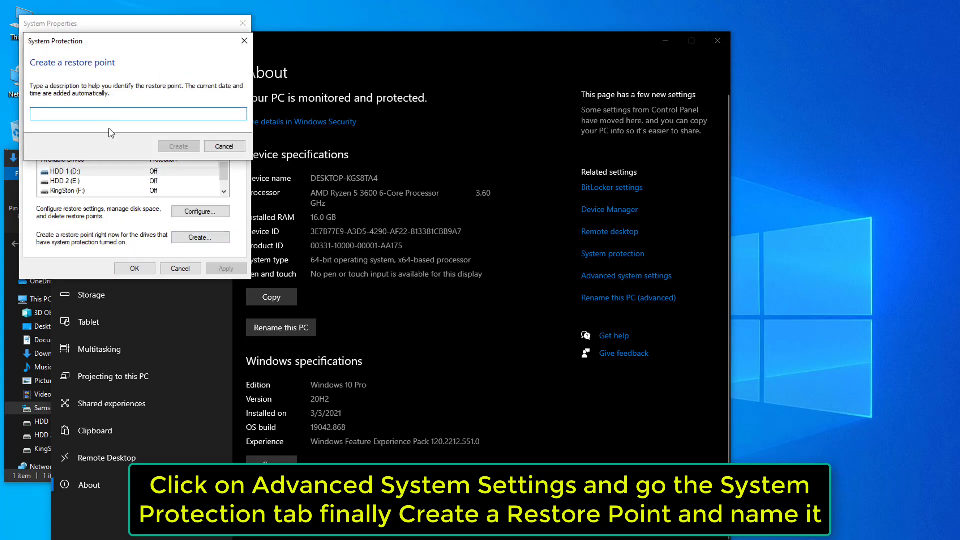
text(Restore)
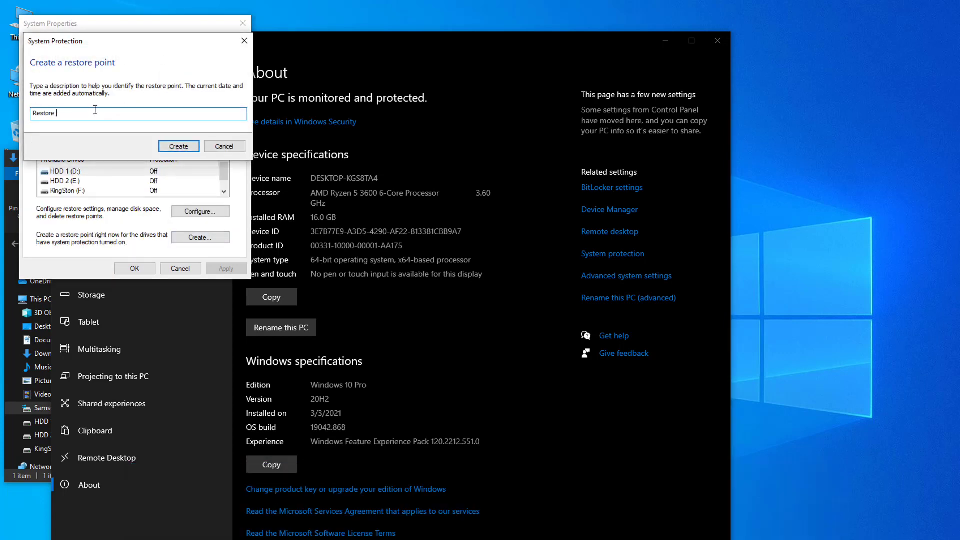
text( Point WinSlap 2021)
click(179, 148)
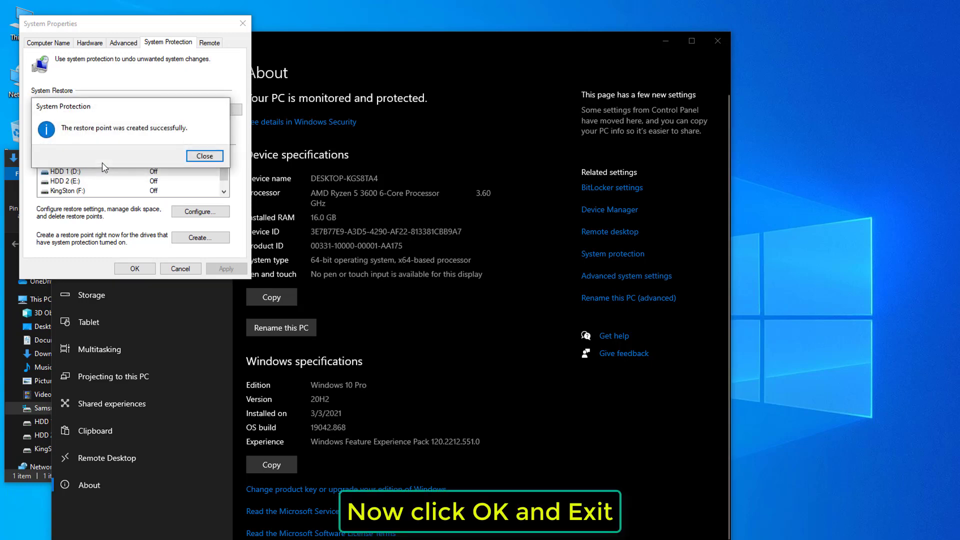
click(202, 156)
click(135, 269)
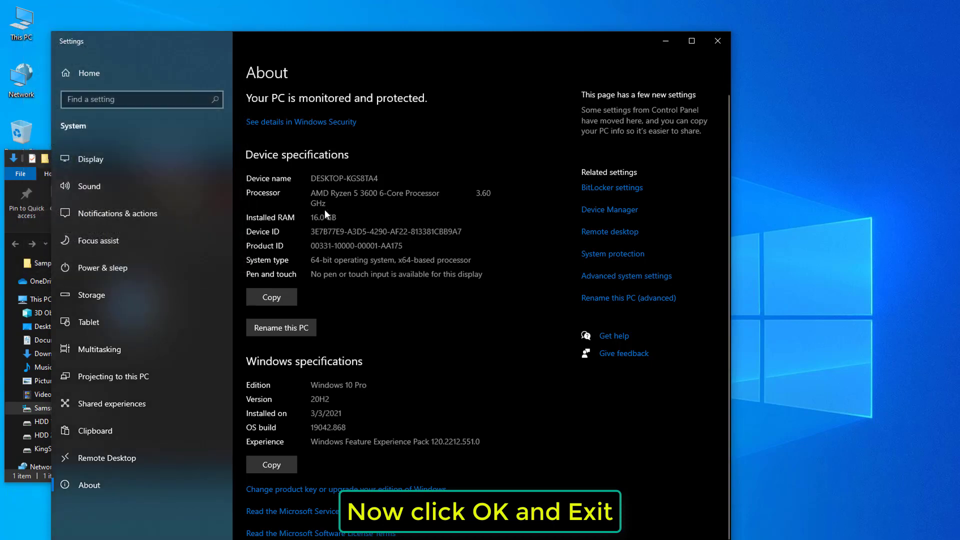
click(718, 41)
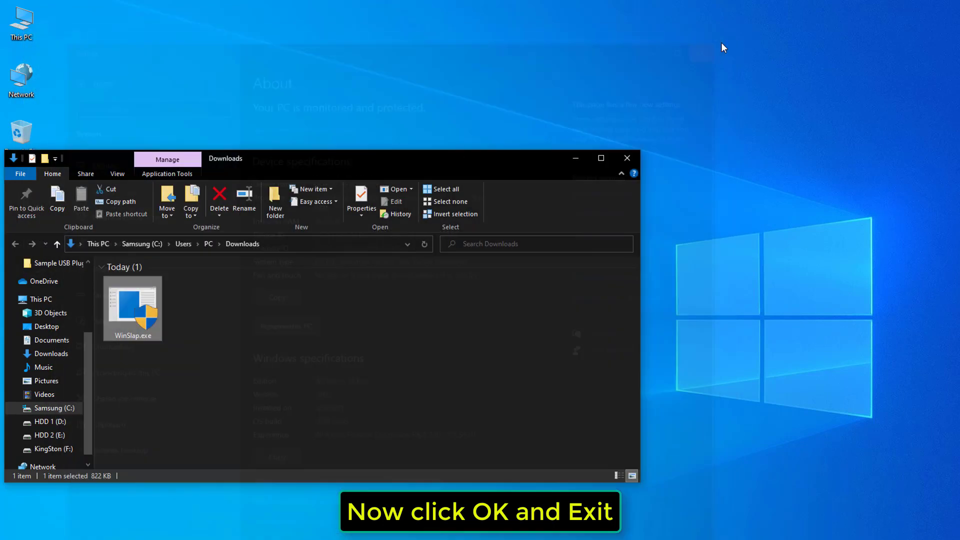
- Launch WinSlap.exe from the Downloads folder and close the folder window
double_click(143, 311)
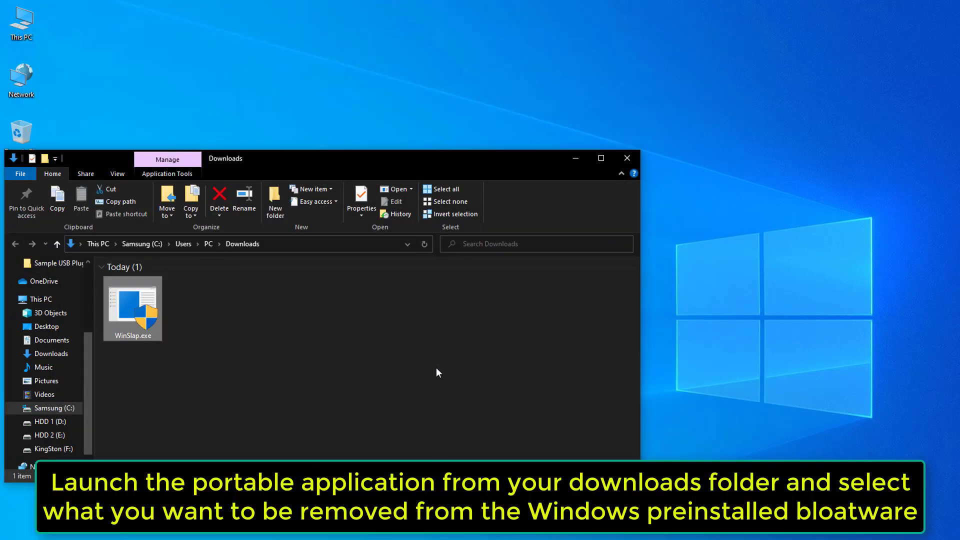
click(627, 158)
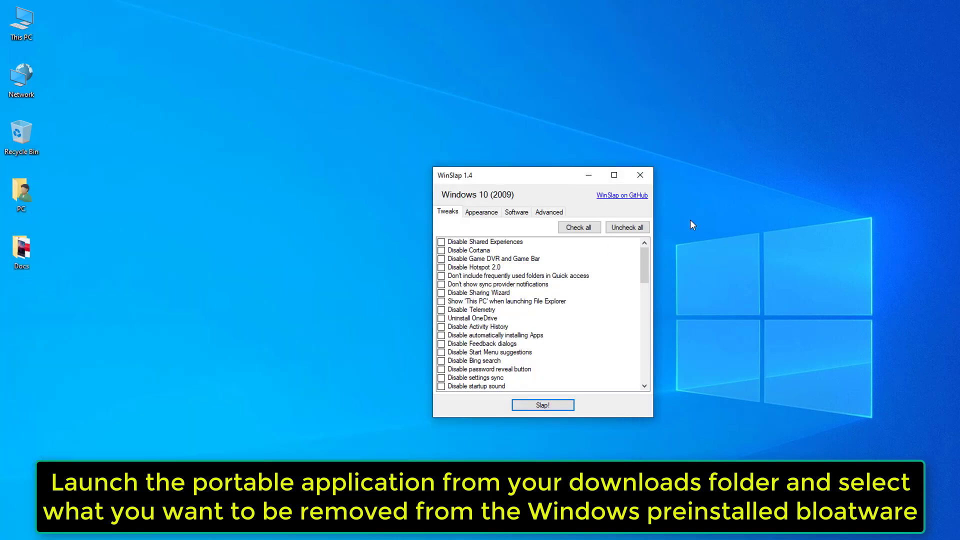
- Select the tweaks Disable Shared Experiences, Disable Game DVR and Game Bar, Disable Telemetry, Uninstall OneDrive and Disable Bing search
click(441, 242)
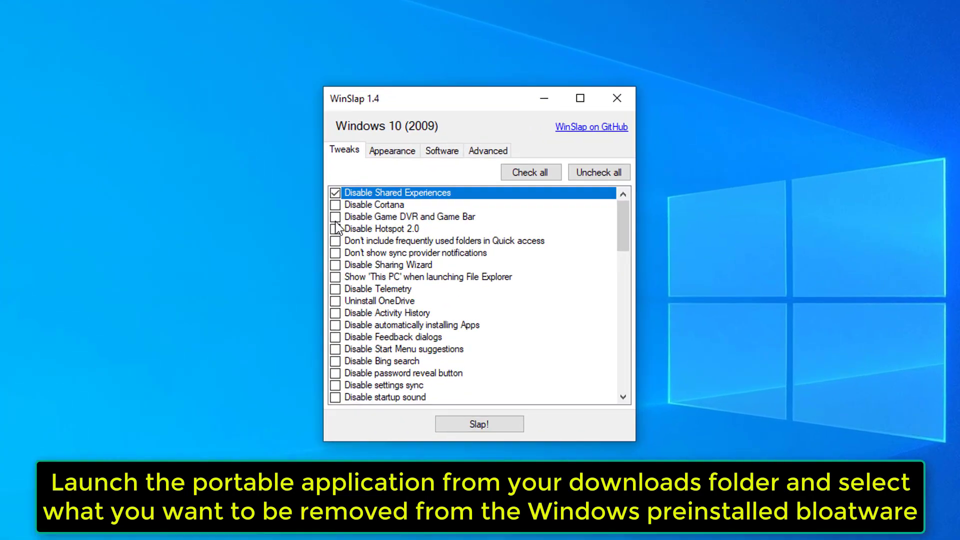
click(335, 217)
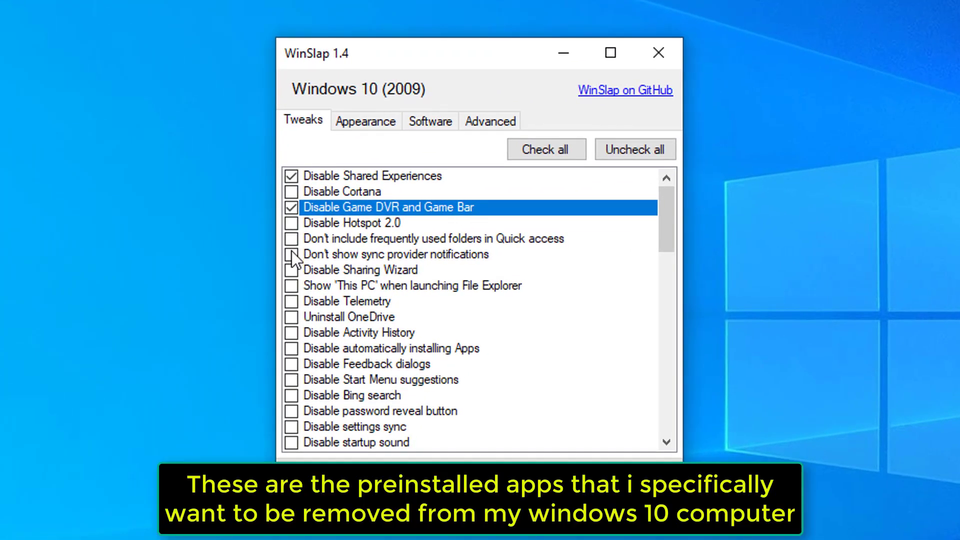
click(291, 302)
click(292, 318)
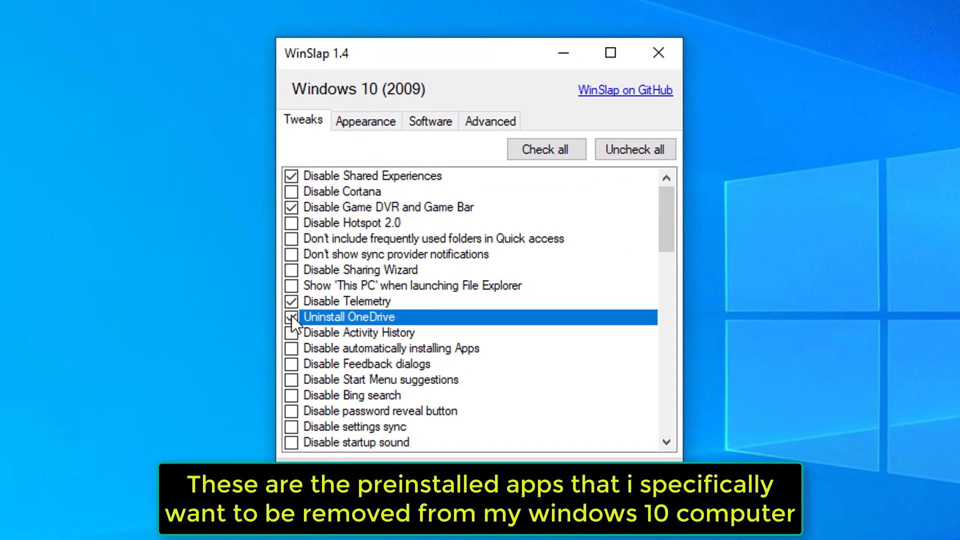
click(291, 395)
- Select Disable Miracast, Disable Wi-Fi Sense, Hide 3D Objects from File Explorer, and Remove preinstalled apps except Photos, Calculator, Store
scroll(290, 396, down, 1)
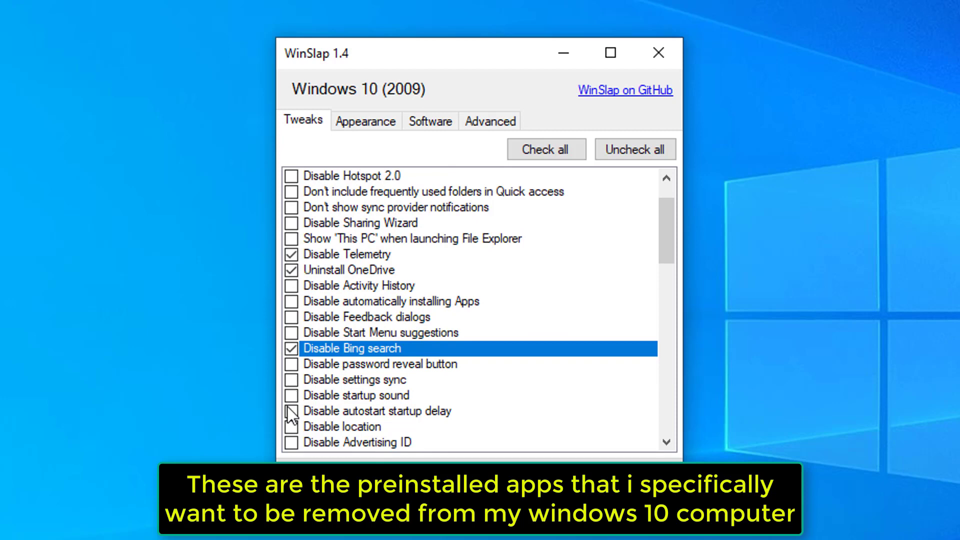
scroll(289, 405, down, 2)
scroll(293, 398, down, 2)
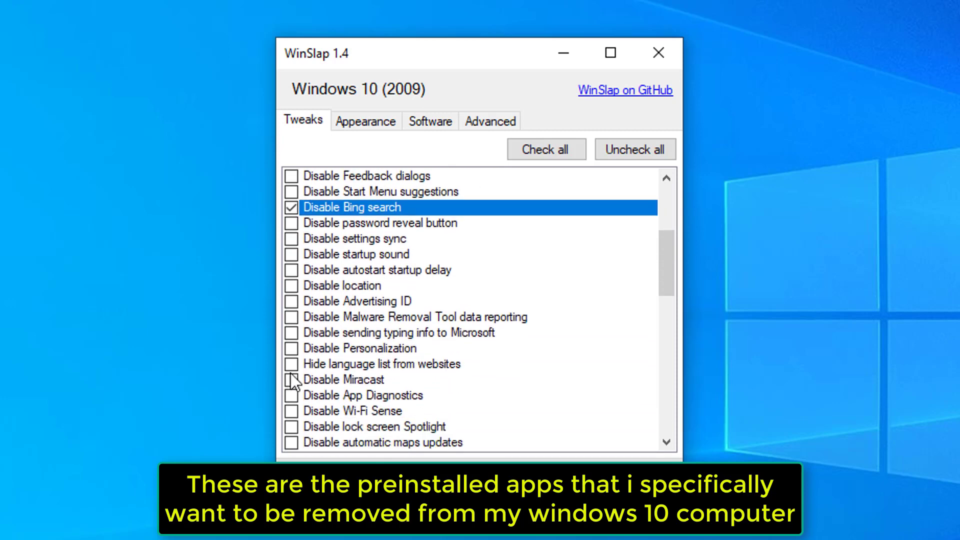
click(291, 332)
click(292, 364)
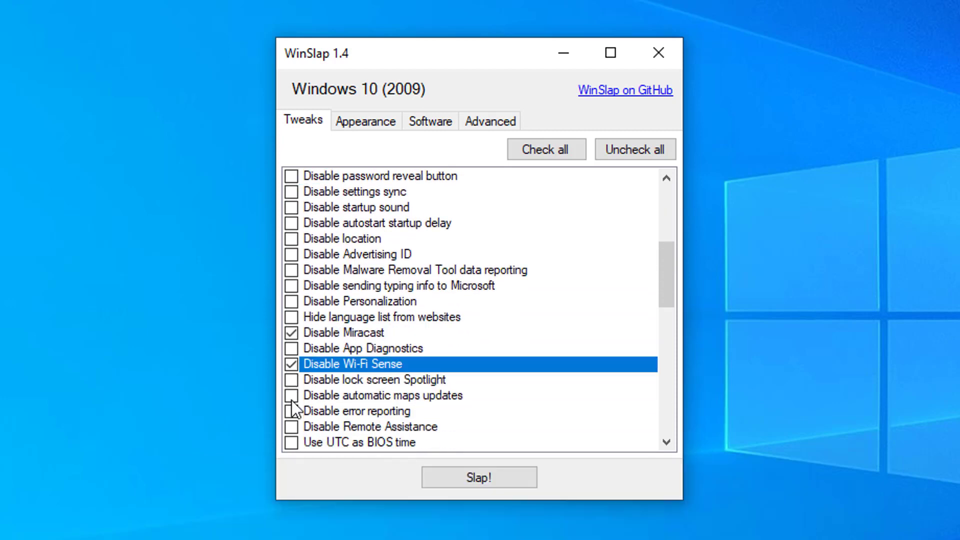
scroll(295, 429, down, 2)
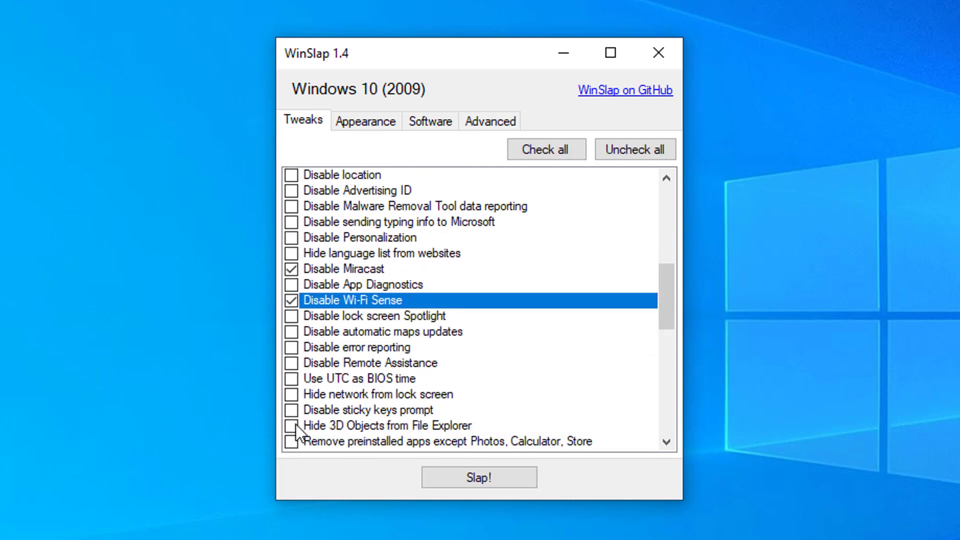
click(292, 395)
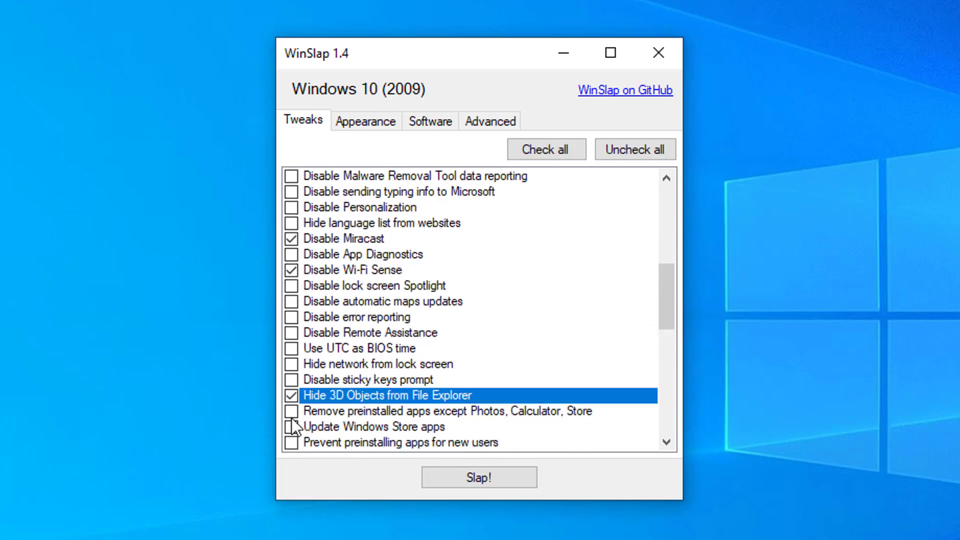
click(292, 416)
- Select the tweaks Disable experiments by Microsoft, Disable Inventory Collection and Disable Steps Recorder
scroll(296, 421, down, 1)
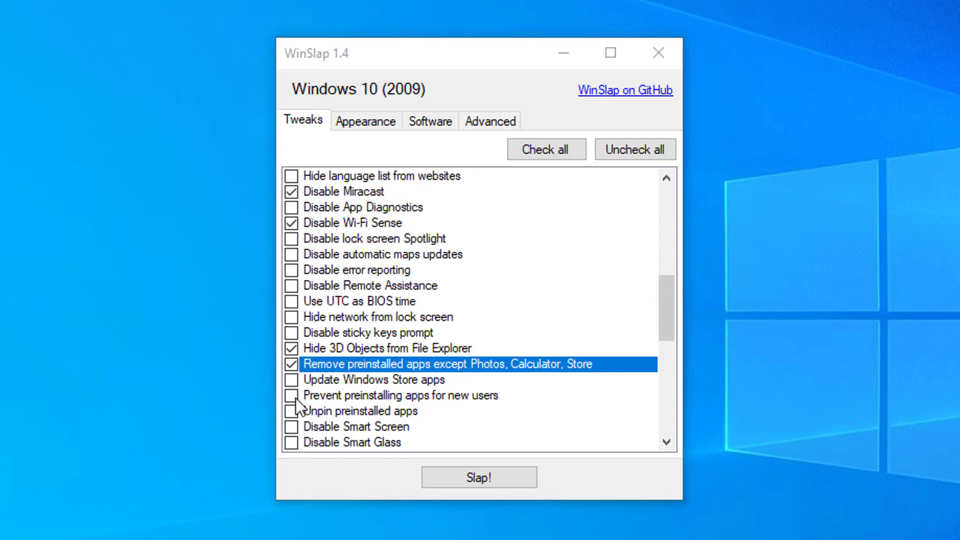
scroll(295, 417, down, 2)
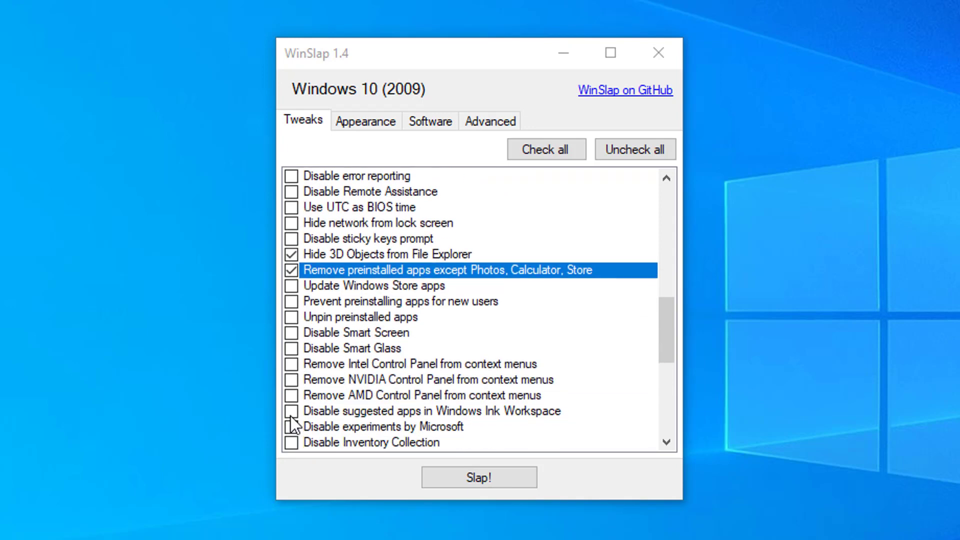
click(290, 425)
scroll(289, 425, down, 1)
click(290, 396)
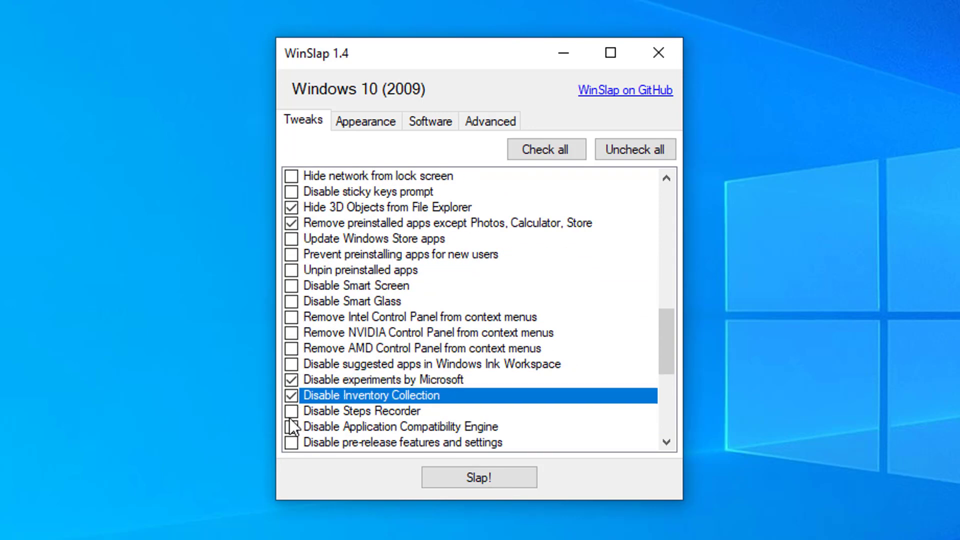
click(289, 412)
- Select Enable Windows Photo Viewer, Uninstall Microsoft XPS Document Writer, Remove default Fax printer and Remove Microsoft XPS Document Writer
scroll(293, 423, down, 1)
scroll(291, 420, down, 1)
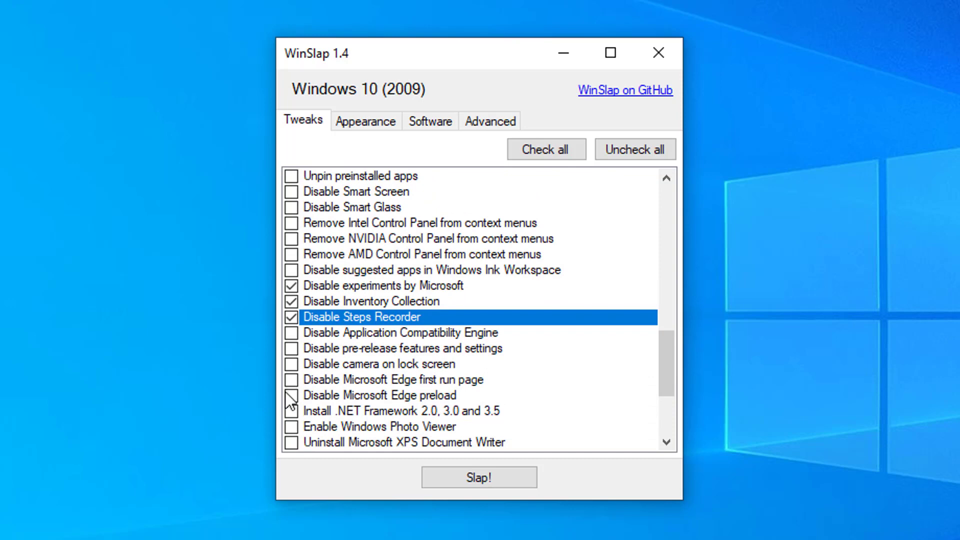
scroll(288, 403, down, 1)
click(291, 395)
click(291, 379)
scroll(290, 417, down, 2)
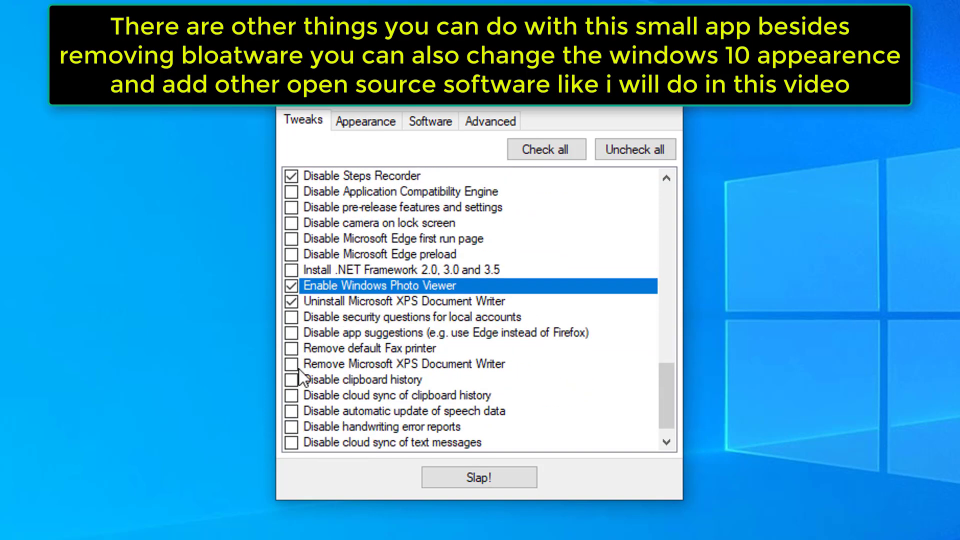
click(291, 348)
click(291, 364)
- Select the tweaks disabling clipboard history cloud sync, automatic speech data updates, handwriting error reports, text message cloud sync and Bluetooth advertisements
click(291, 395)
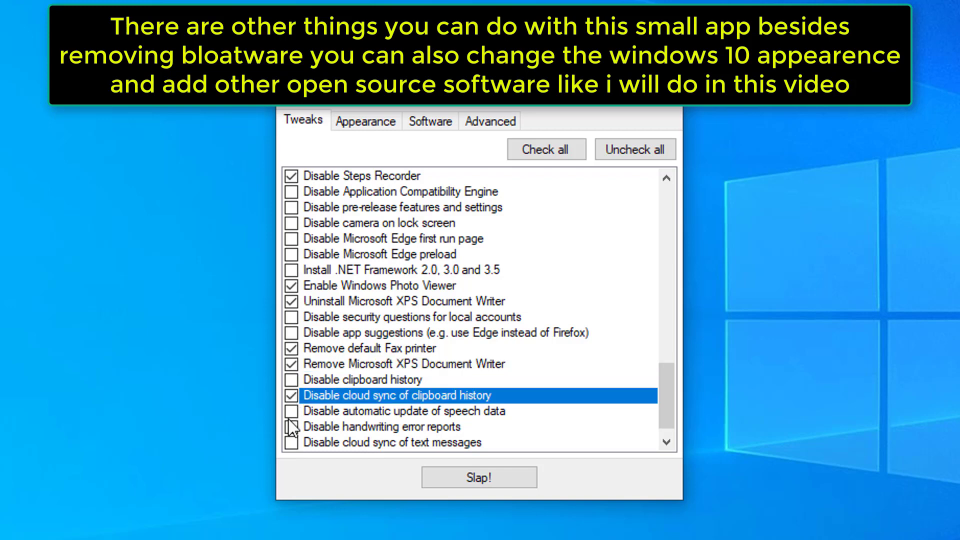
click(291, 411)
click(291, 427)
scroll(291, 426, down, 1)
click(291, 427)
click(291, 442)
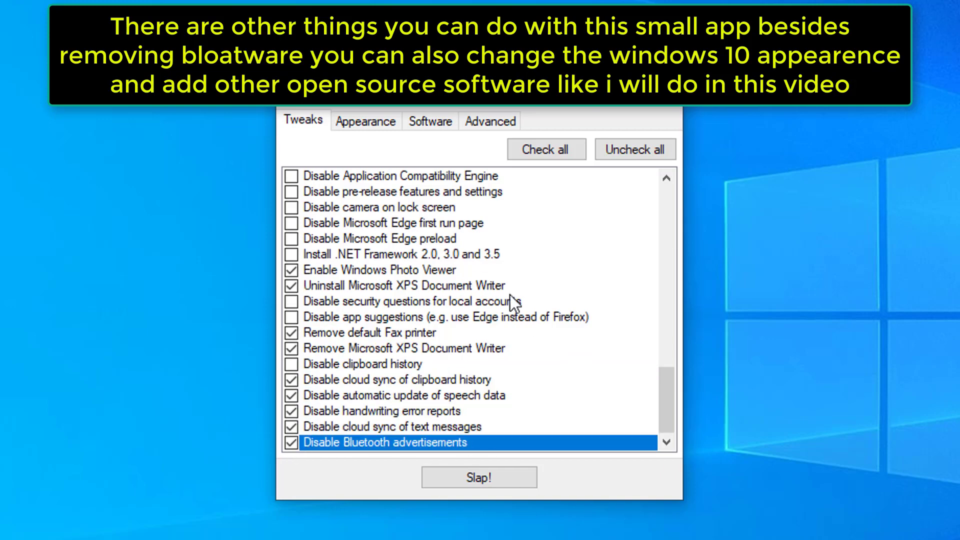
- Select the appearance options hiding the People button, search bar, OneDrive Cloud states and Meet Now icon, and removing OneDrive from File Explorer
click(367, 121)
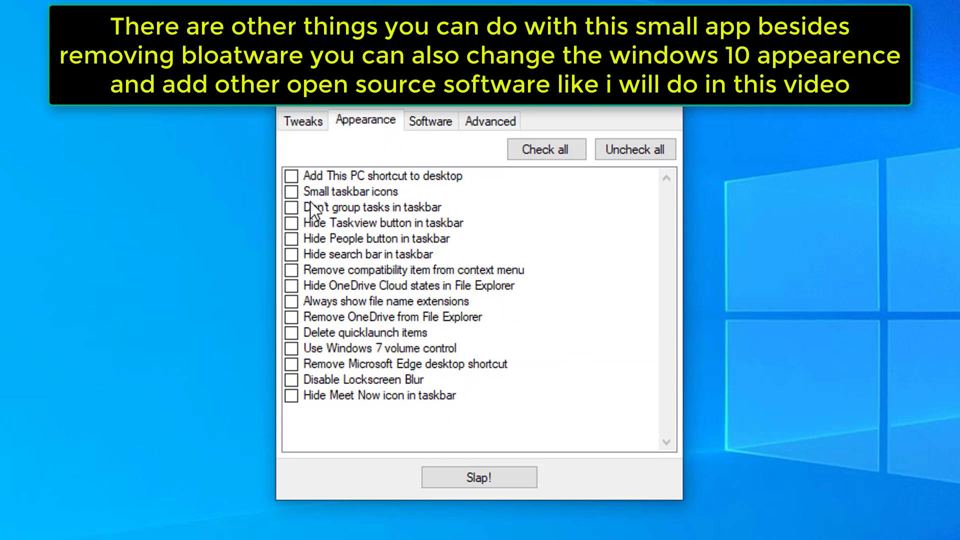
click(292, 240)
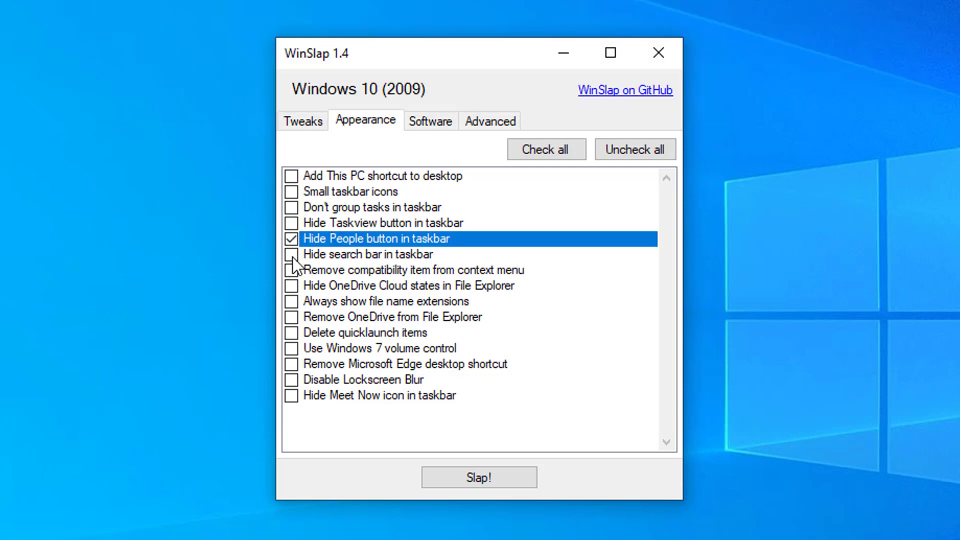
click(291, 255)
click(292, 286)
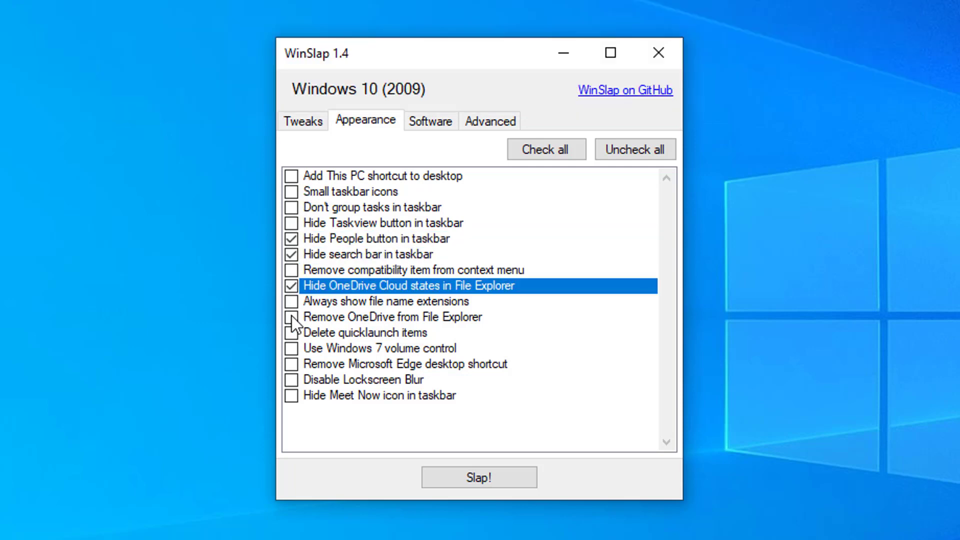
click(292, 317)
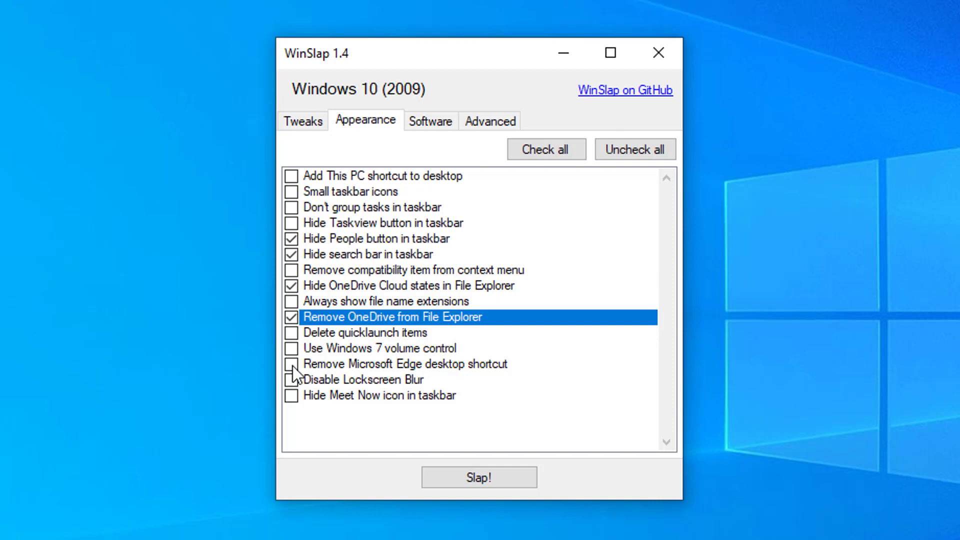
click(291, 396)
- Select CPU-Z, GPU-Z and Google Chrome in the list of software to install
click(430, 121)
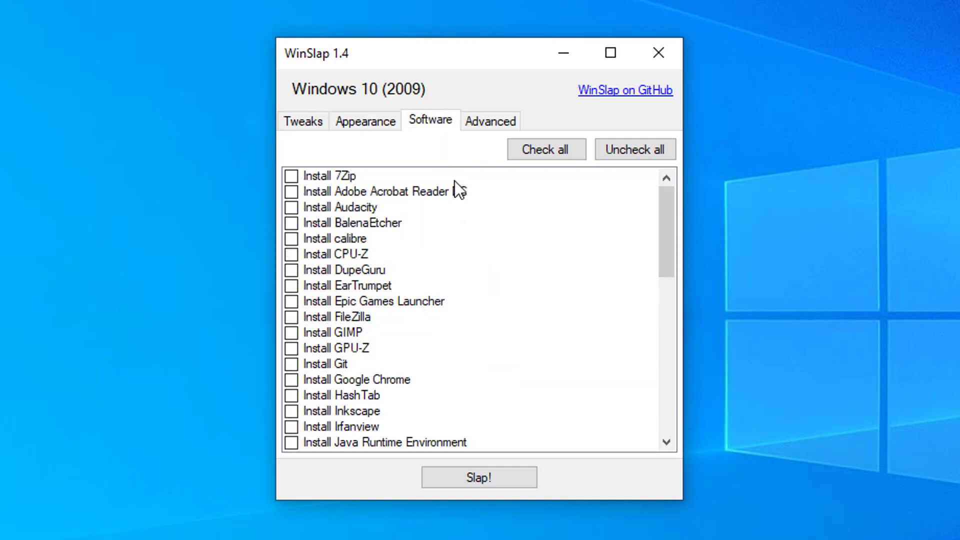
click(288, 254)
scroll(307, 330, down, 2)
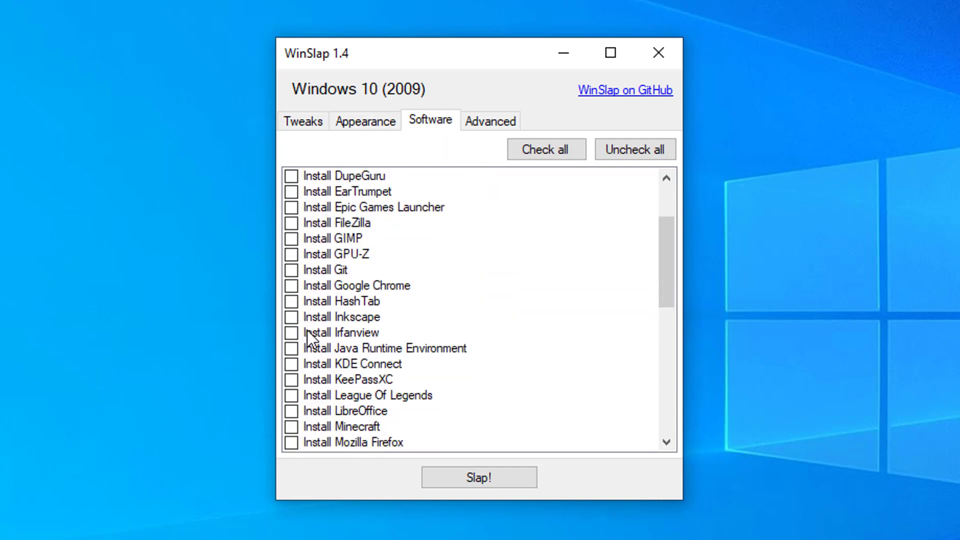
click(292, 254)
click(292, 286)
scroll(319, 338, down, 1)
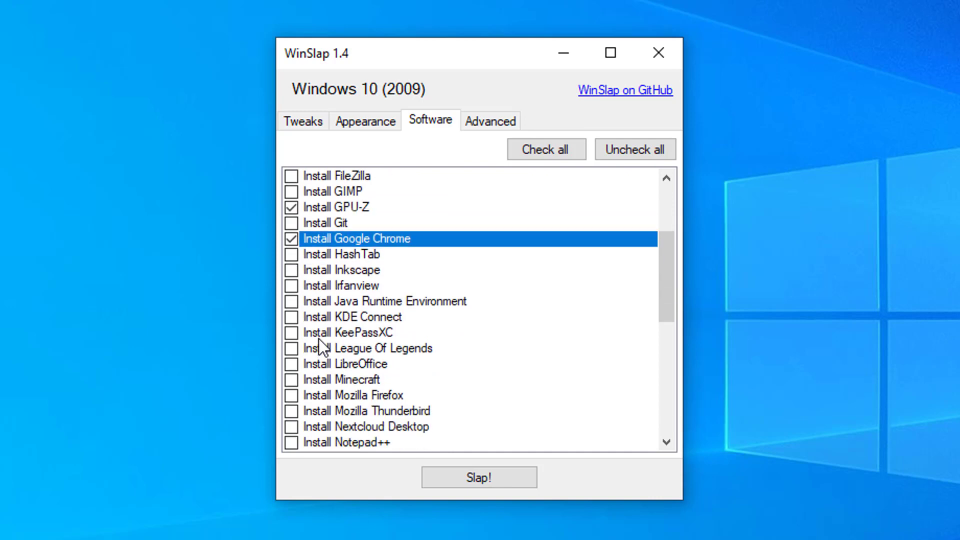
- Add Mozilla Firefox, Notepad++, Speccy, VirtualBox and WinRAR to the software selected for installation
scroll(319, 340, down, 3)
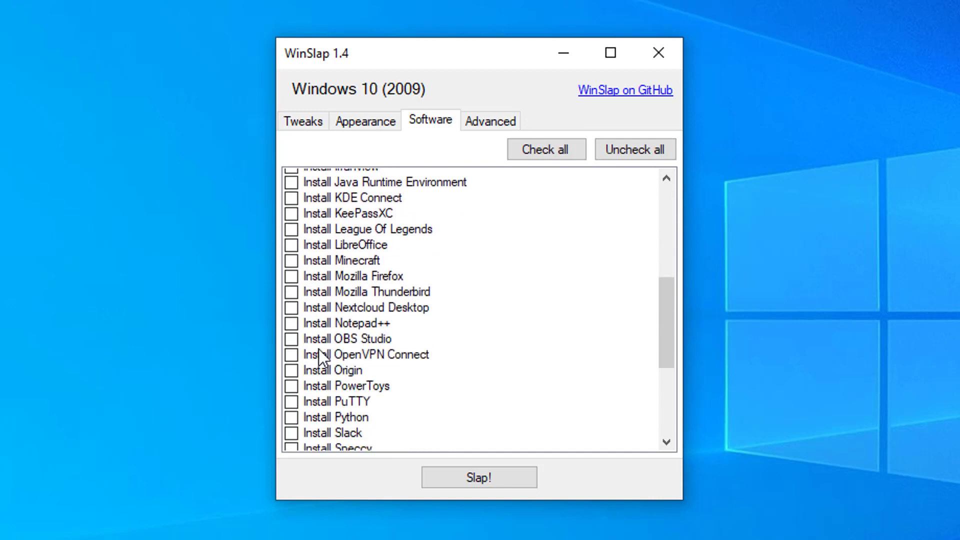
click(291, 254)
click(291, 301)
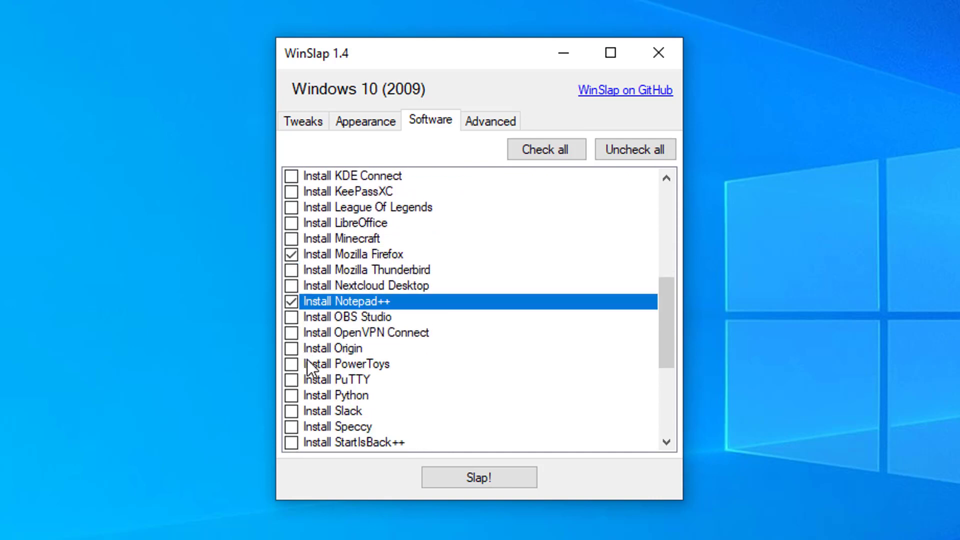
scroll(317, 409, down, 1)
click(320, 380)
scroll(340, 405, down, 1)
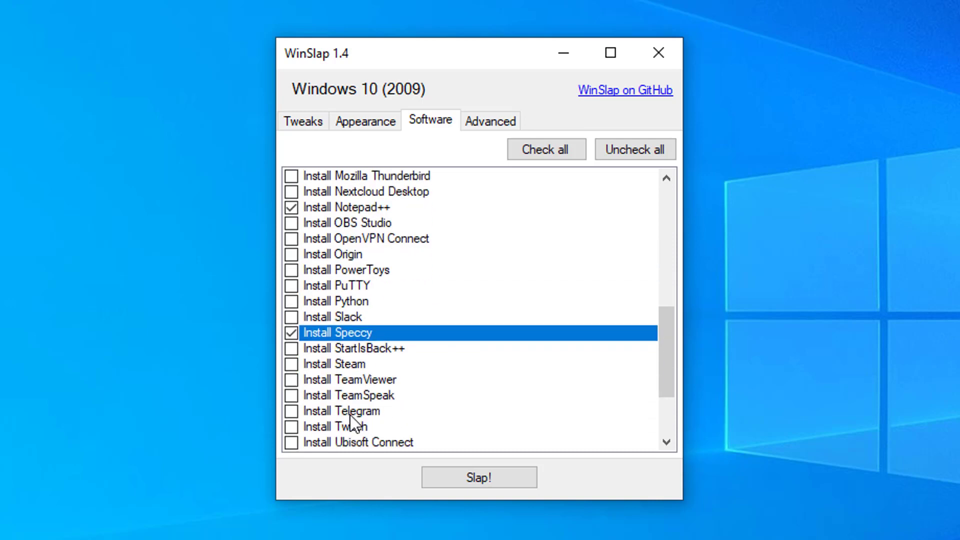
scroll(348, 415, down, 3)
click(345, 348)
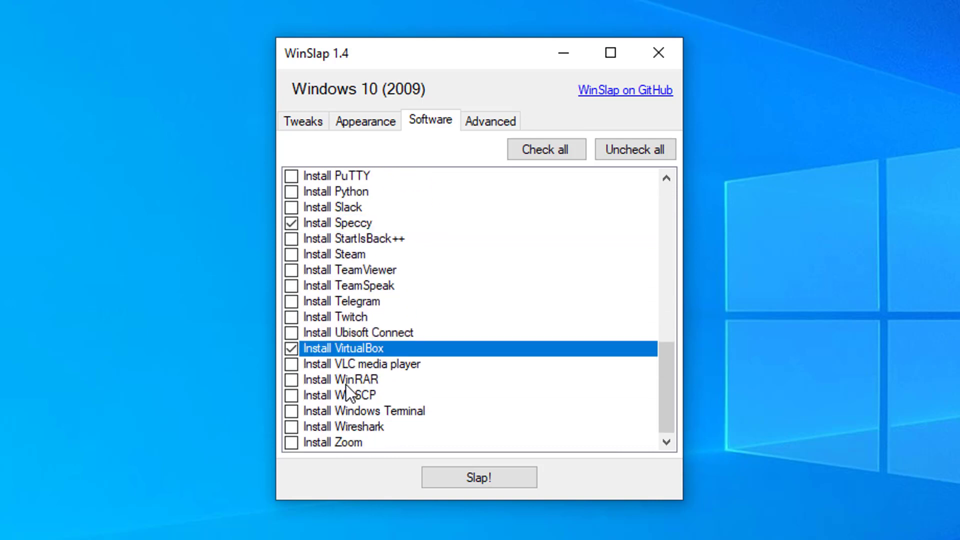
click(372, 381)
- Select the advanced option Uninstall Internet Explorer and run all the chosen changes, accepting the risk and restart warning
click(490, 121)
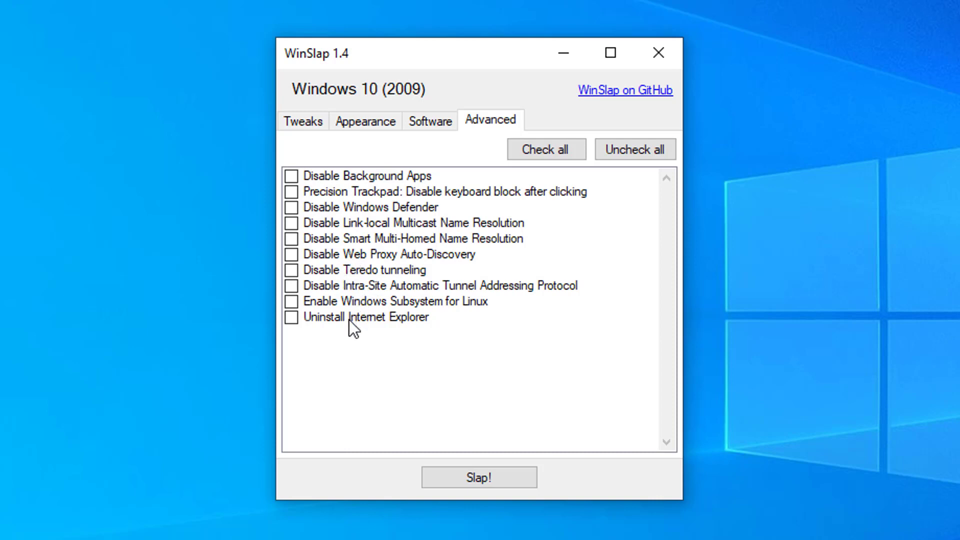
click(290, 317)
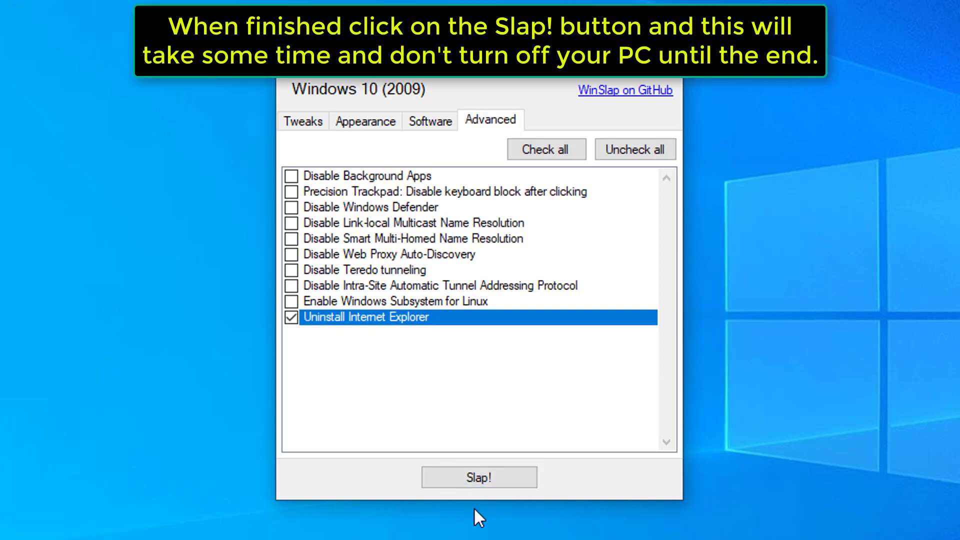
click(471, 478)
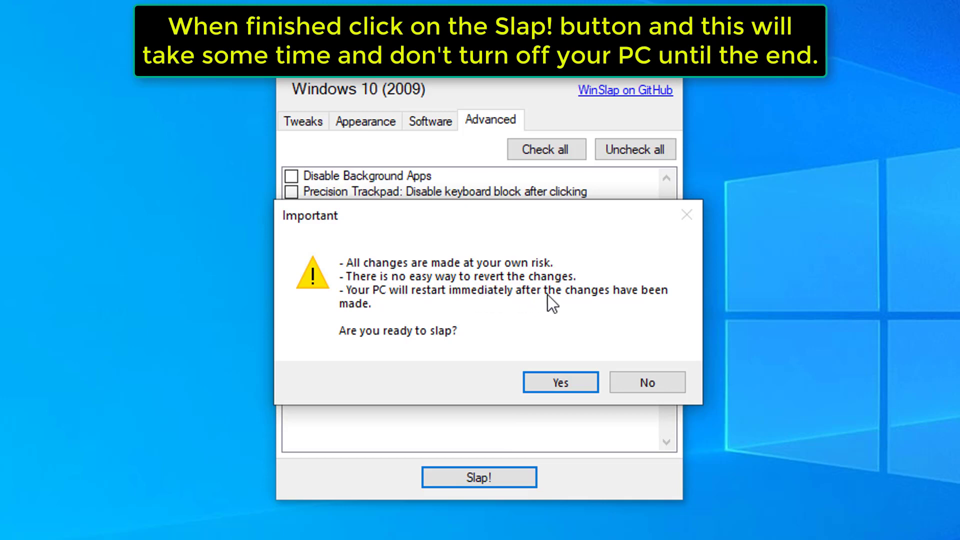
click(557, 382)
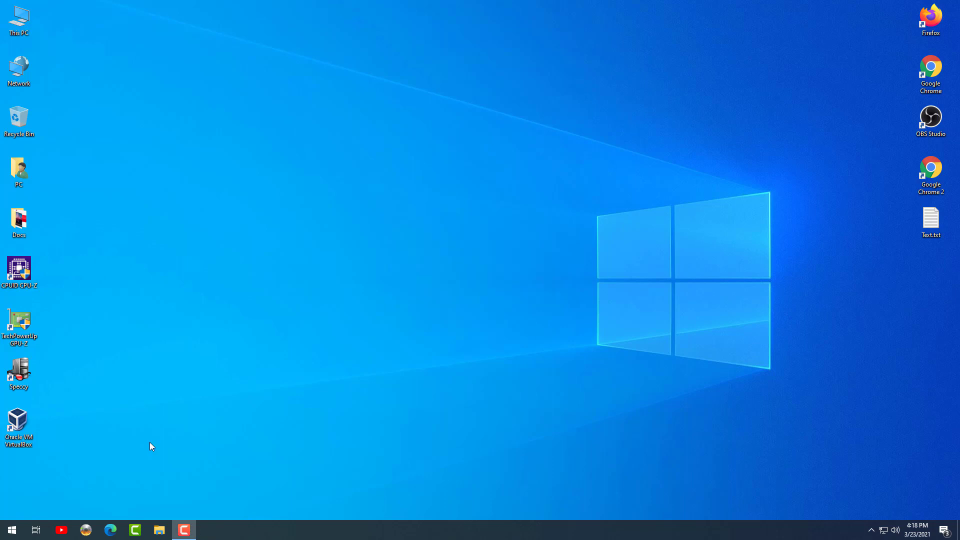
- Launch CPU-Z from the desktop, review its caches, mainboard, memory, SPD, graphics, bench and about information, and close it
drag(86, 460, 1, 243)
click(32, 289)
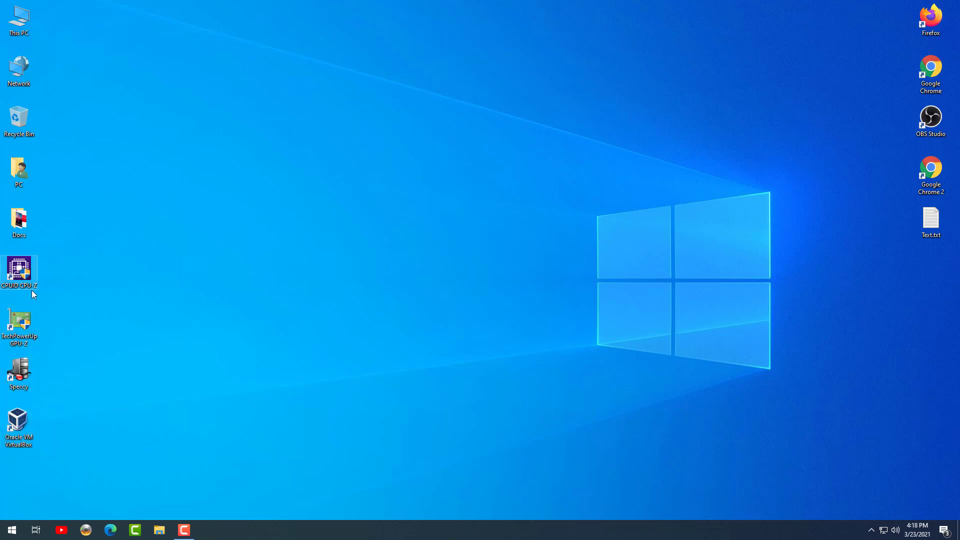
double_click(29, 285)
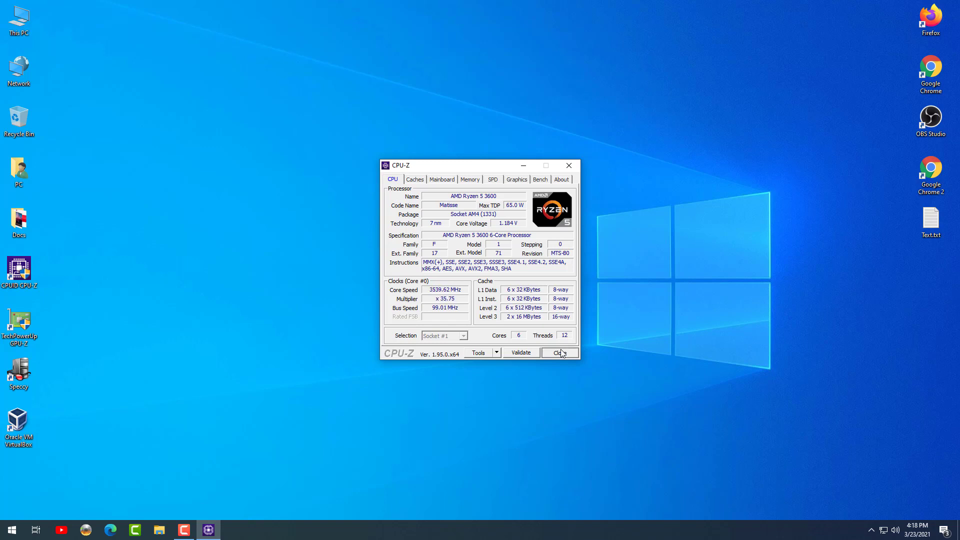
click(415, 179)
click(442, 179)
click(470, 179)
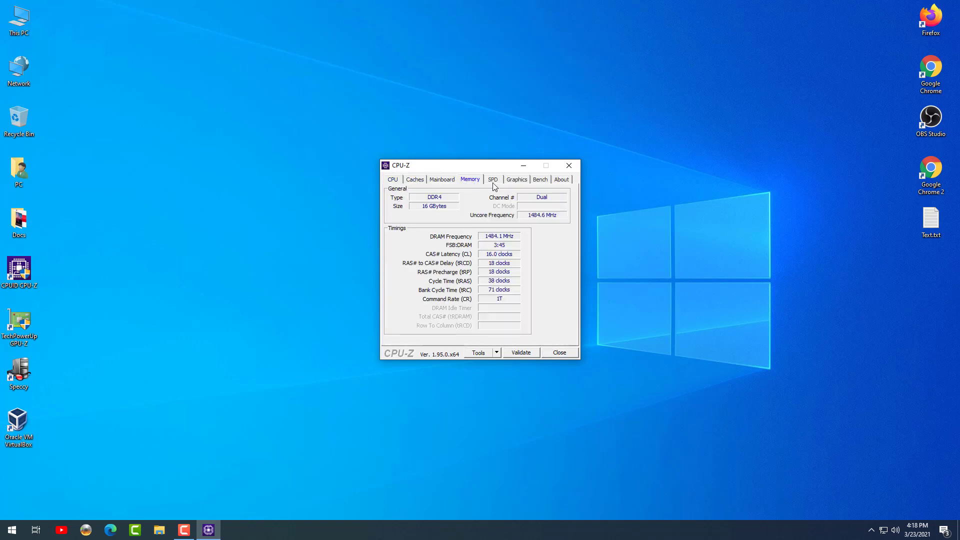
click(493, 179)
click(517, 180)
click(540, 179)
click(569, 180)
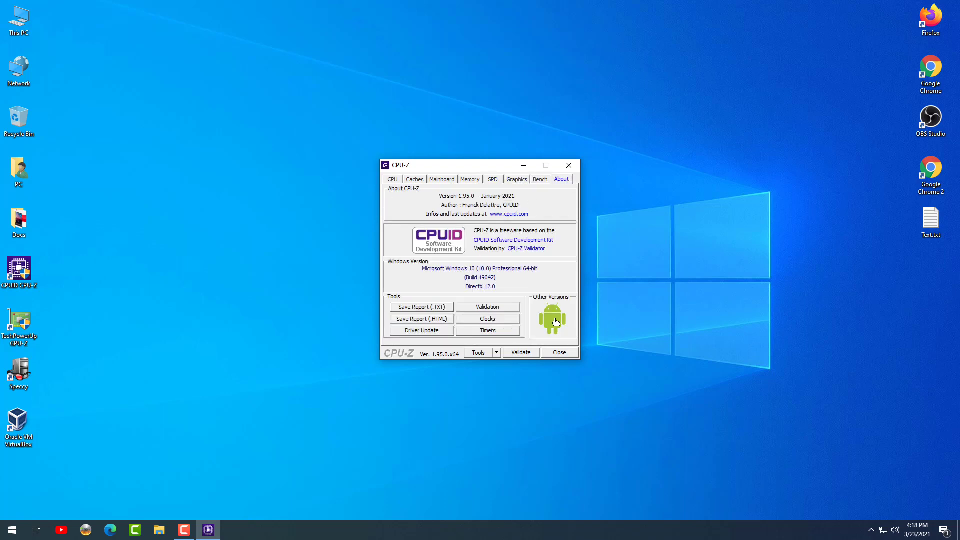
click(568, 164)
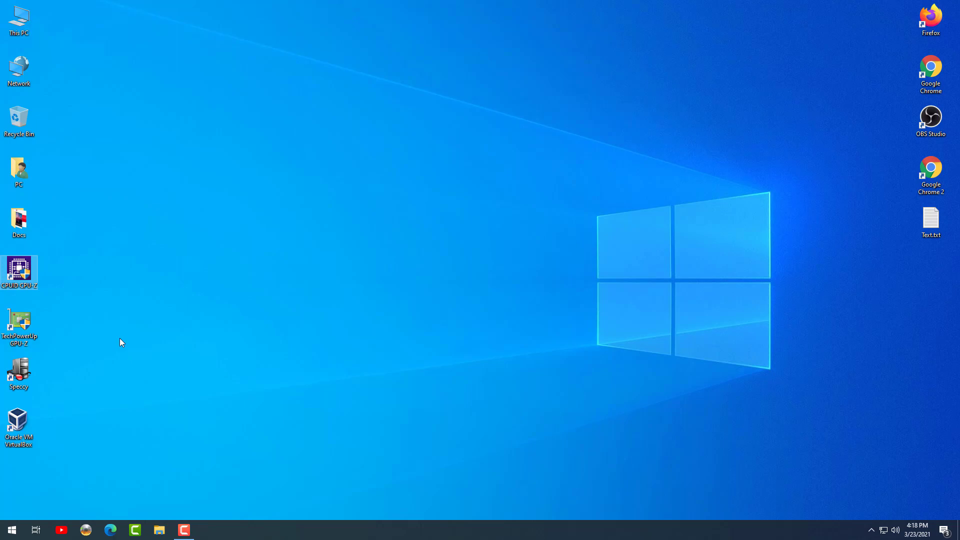
- Launch Speccy from the desktop, fit its window around the hardware summary to examine it, and close the program
double_click(32, 367)
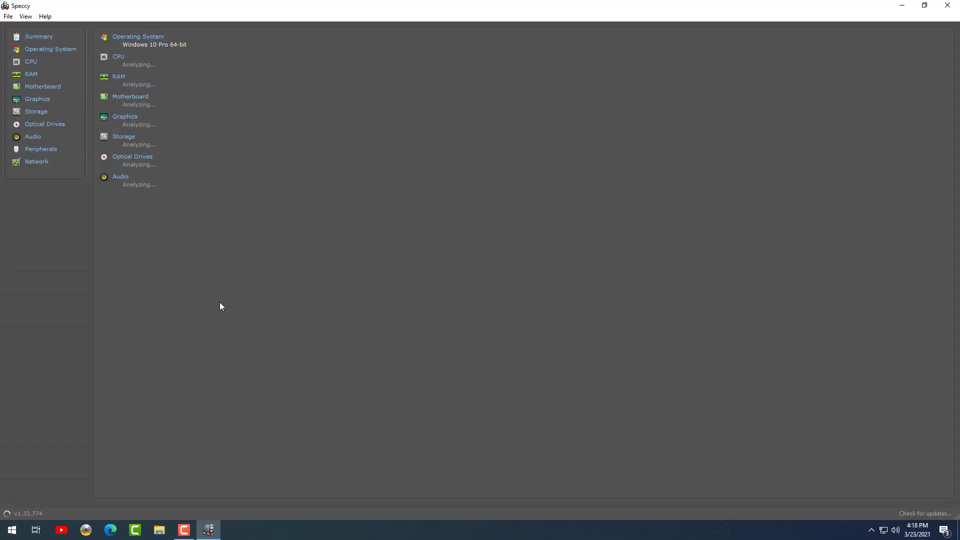
drag(439, 5, 432, 126)
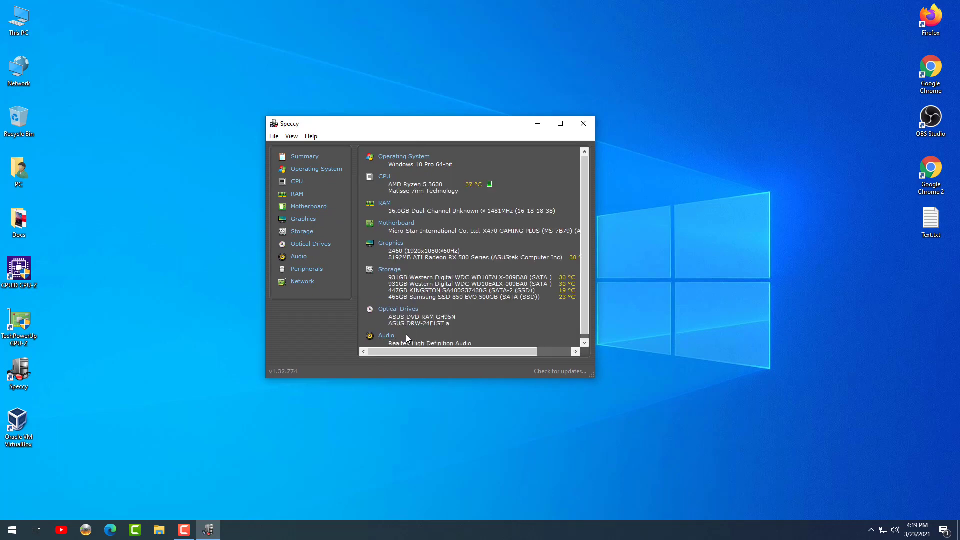
mouse_move(446, 378)
mouse_down()
mouse_move(443, 411)
mouse_move(444, 383)
mouse_up()
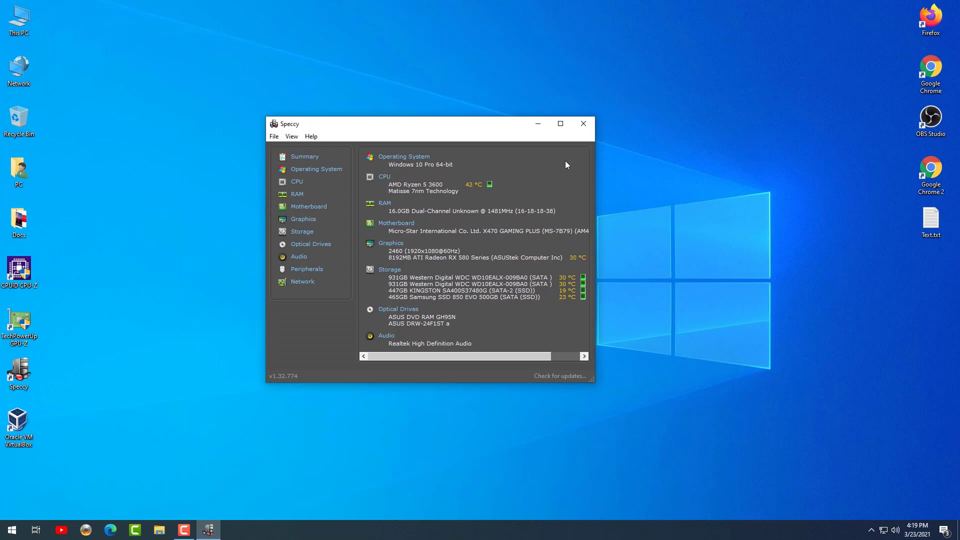
click(580, 124)
- Launch Oracle VM VirtualBox, look over its File commands and the new virtual machine wizard, and close it without creating a machine
double_click(30, 423)
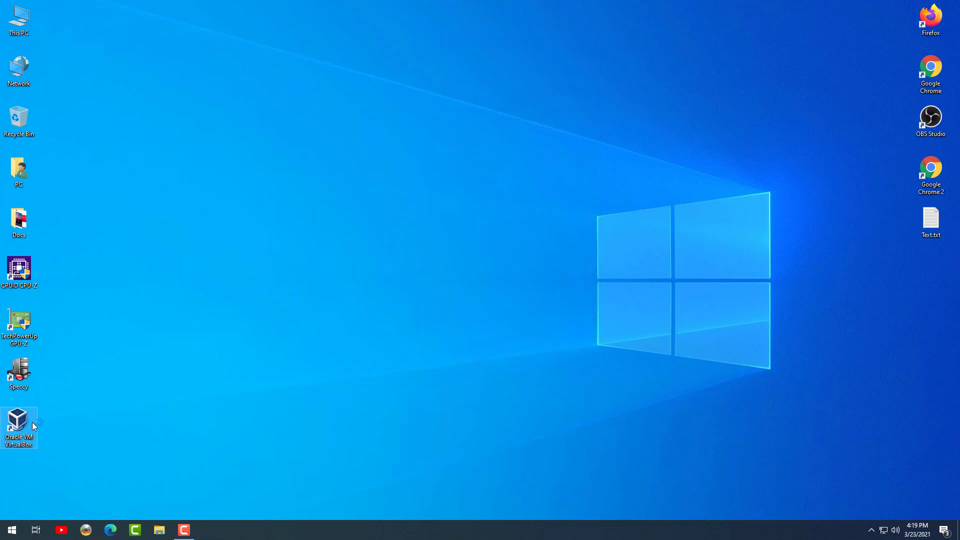
click(311, 163)
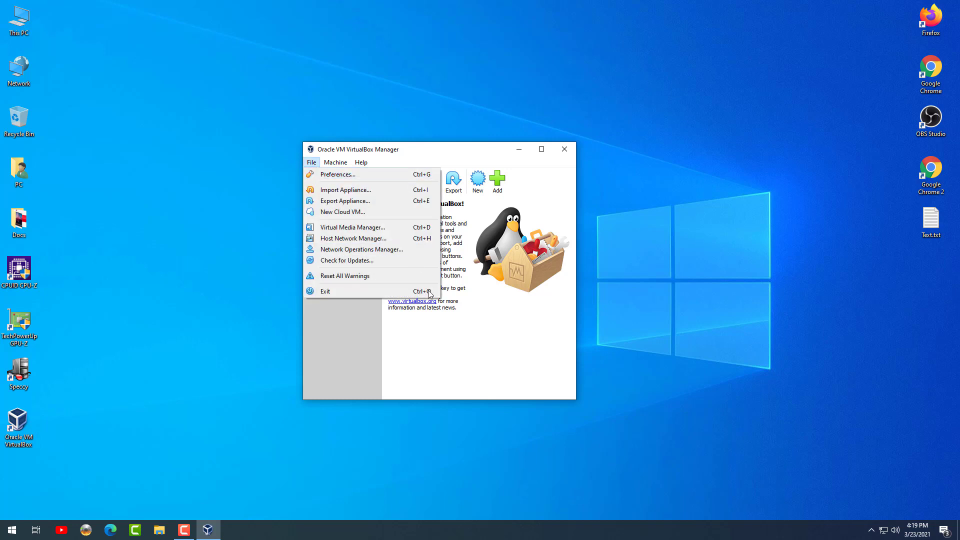
click(469, 361)
click(478, 179)
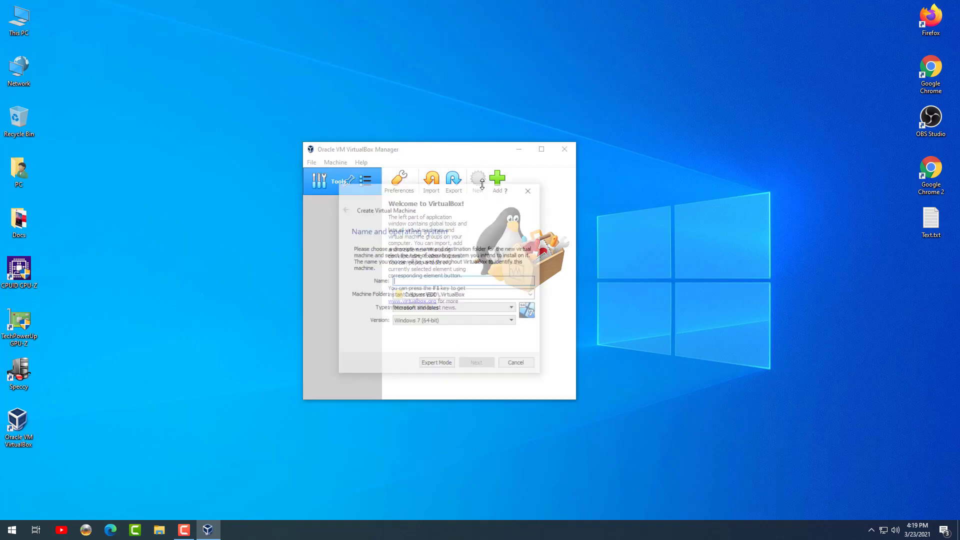
click(437, 322)
click(524, 365)
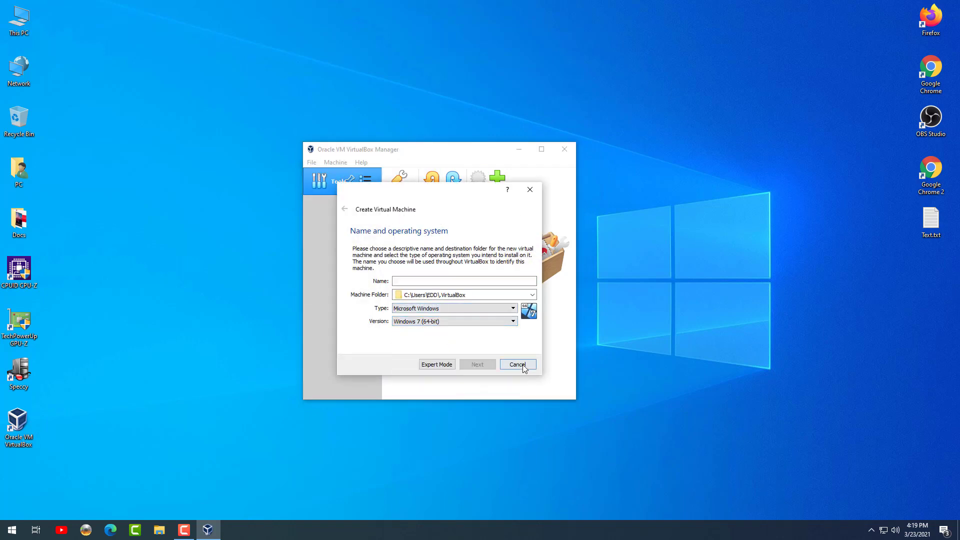
click(524, 365)
click(564, 149)
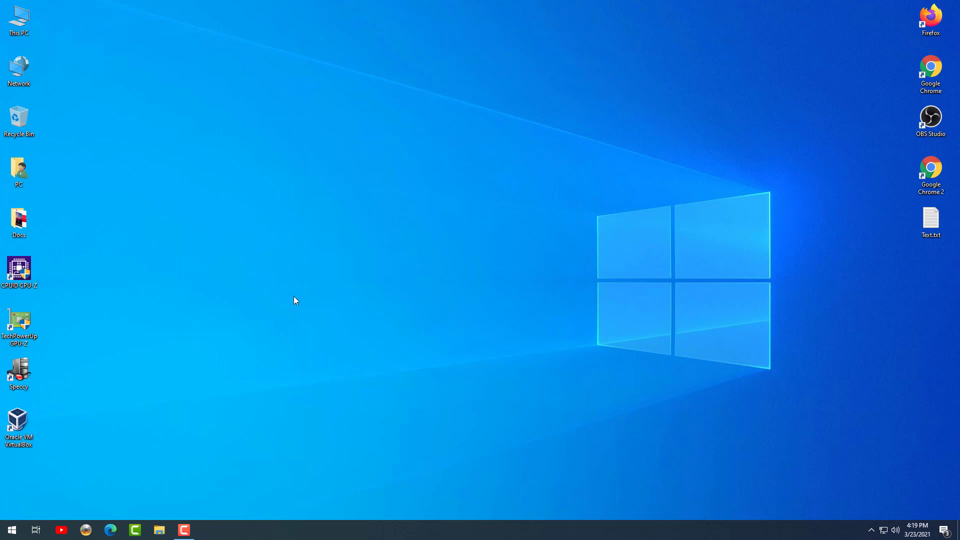
- Check the list of startup programs in Task Manager and close it
right_click(328, 529)
click(344, 491)
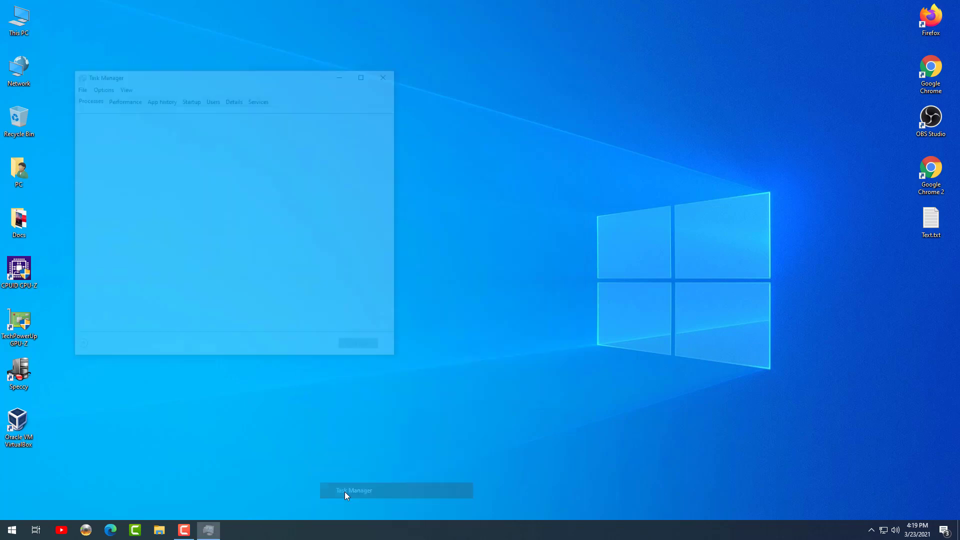
click(193, 100)
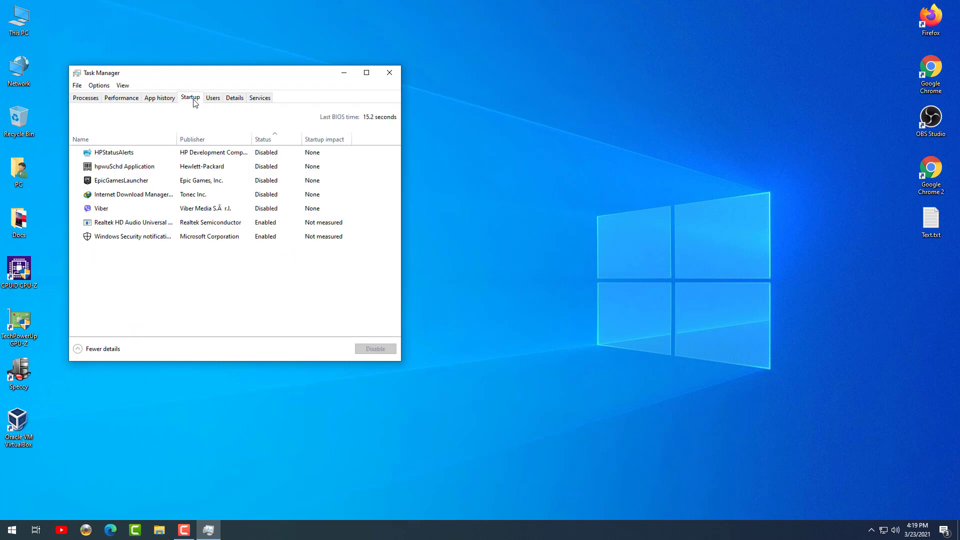
click(388, 68)
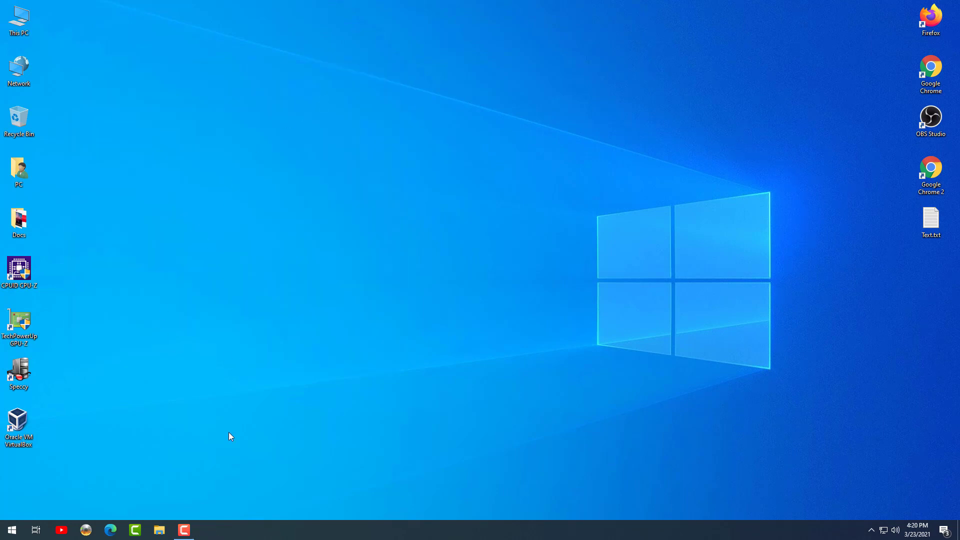
- Open the System Protection settings in System Properties, starting from the properties of This PC
right_click(15, 30)
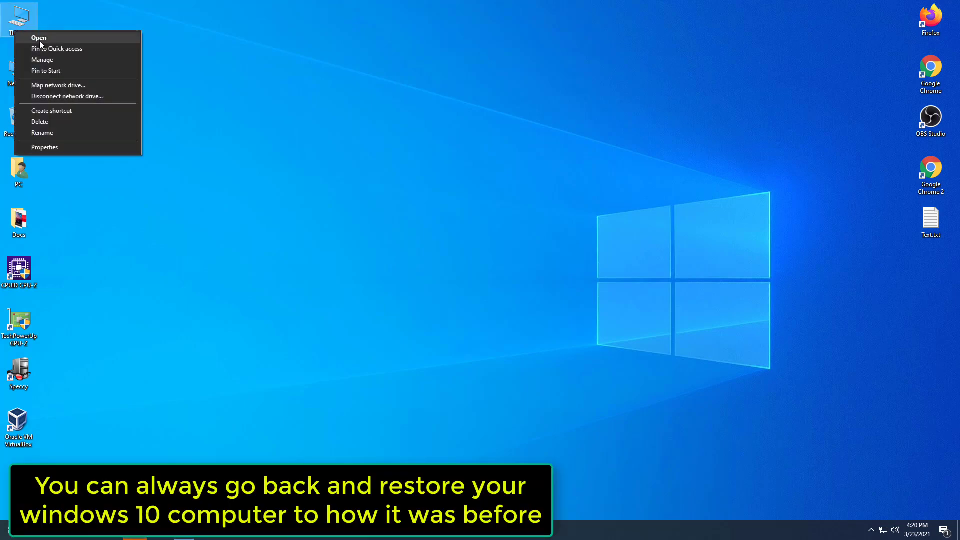
click(49, 144)
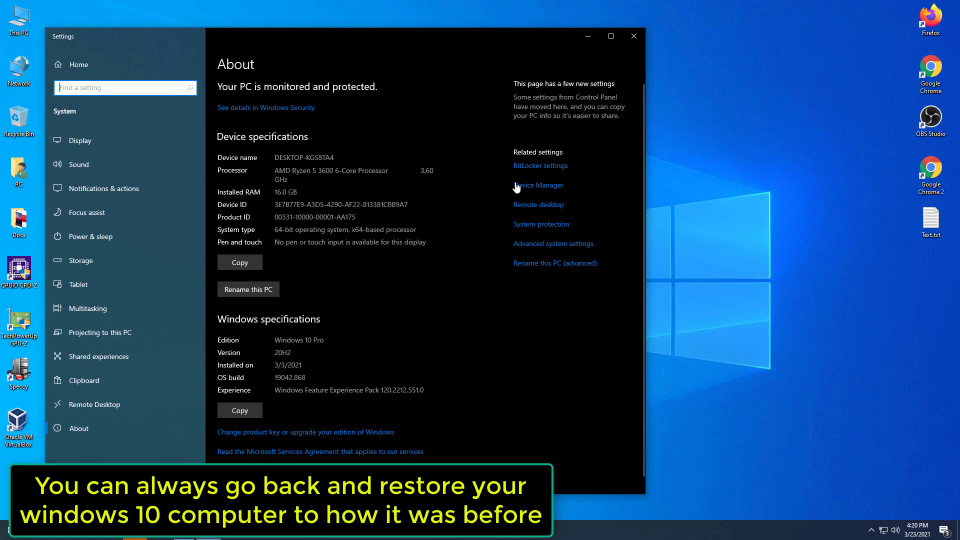
click(539, 242)
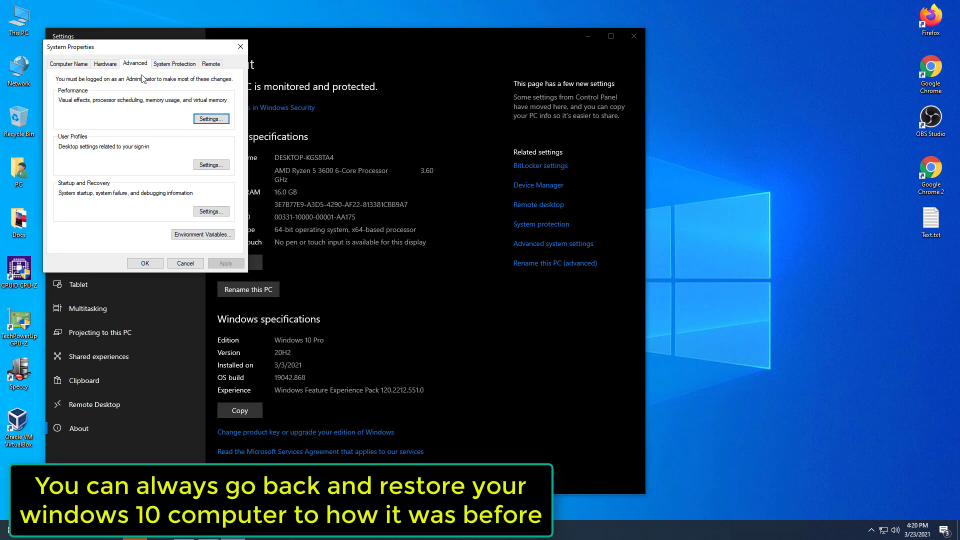
click(166, 66)
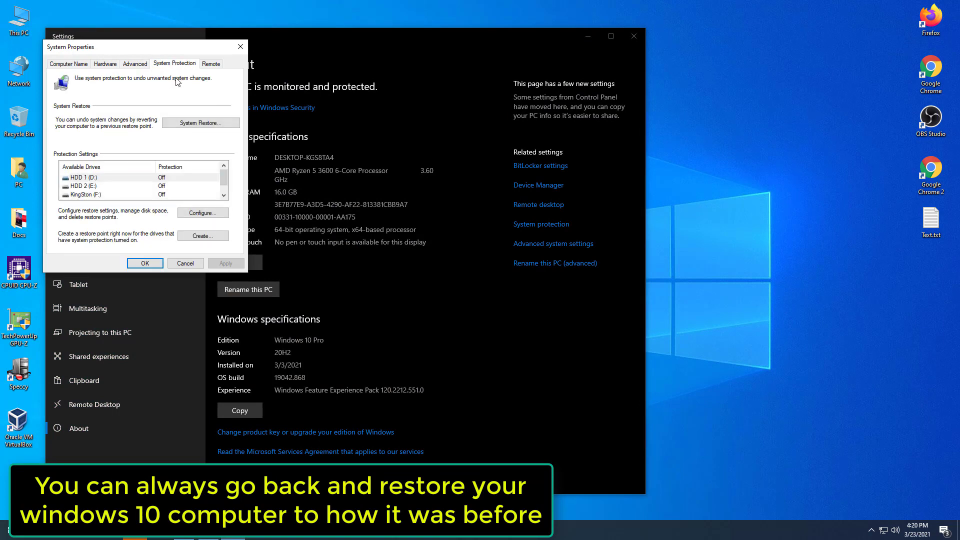
- Select the restore point "Restore Point WinSlap 2021" in System Restore and leave the wizard without restoring
click(194, 124)
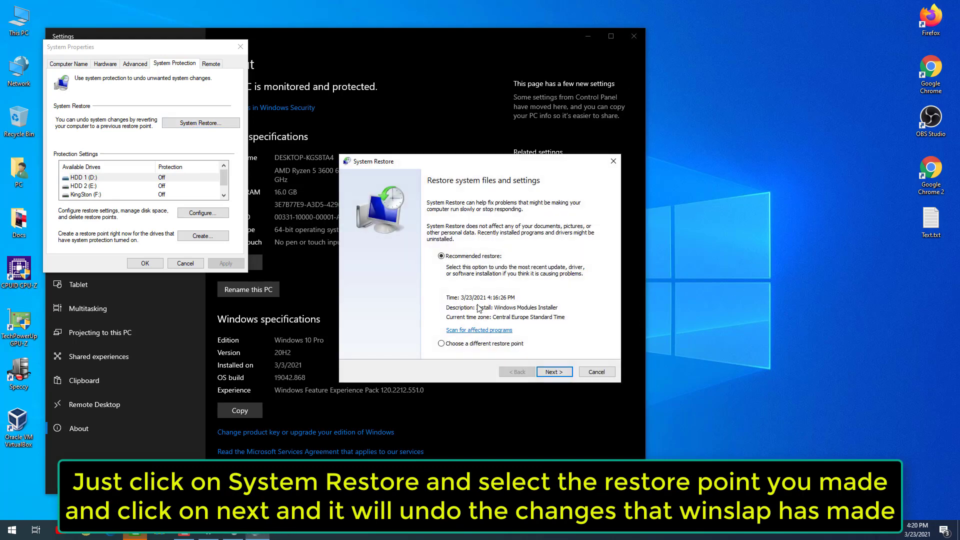
click(545, 373)
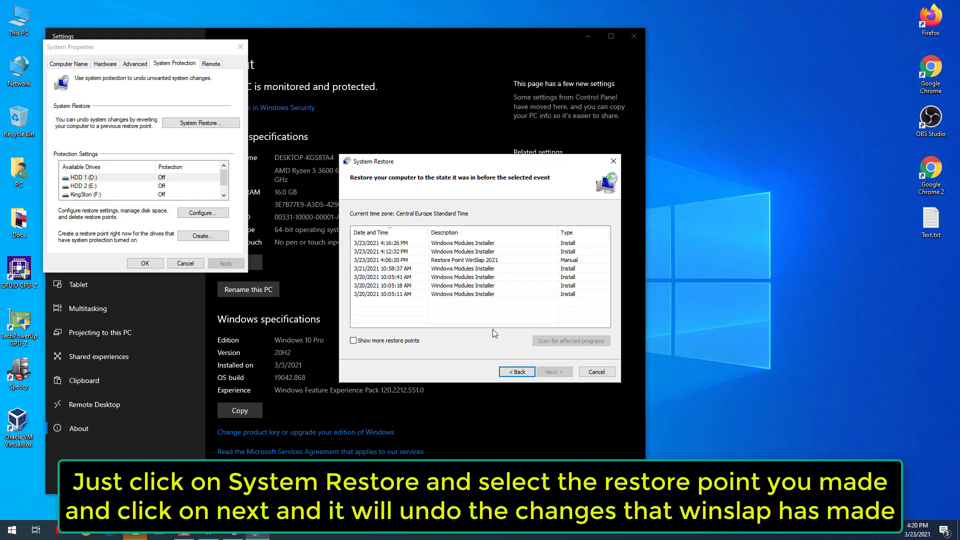
click(447, 260)
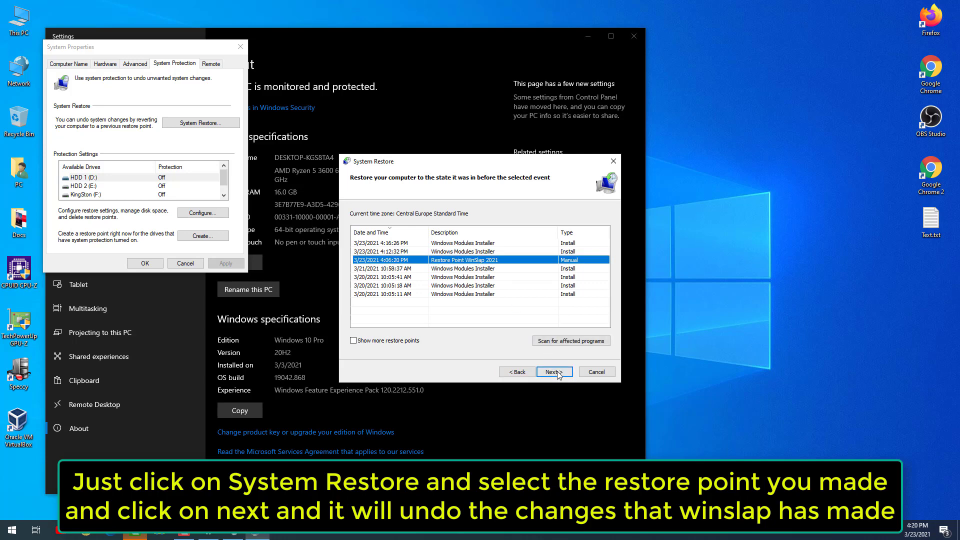
click(614, 161)
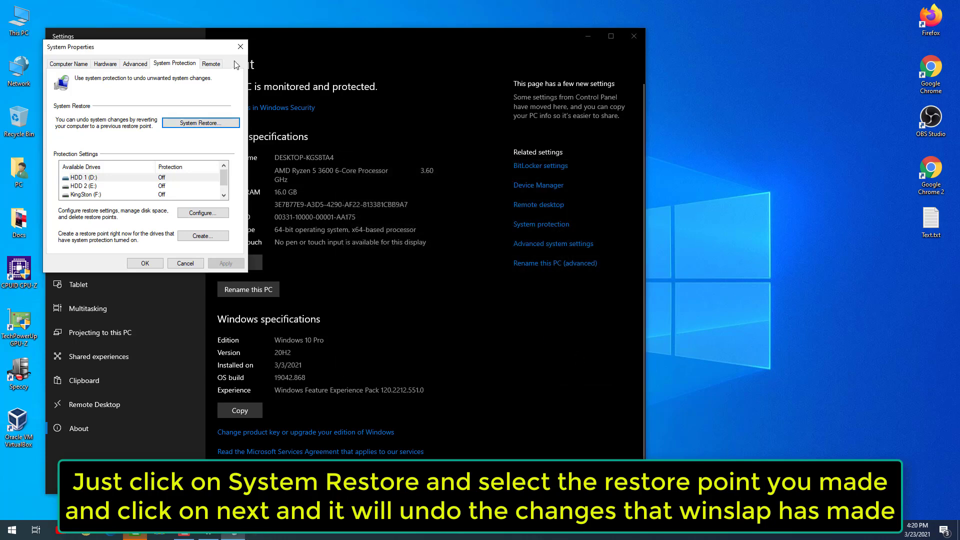